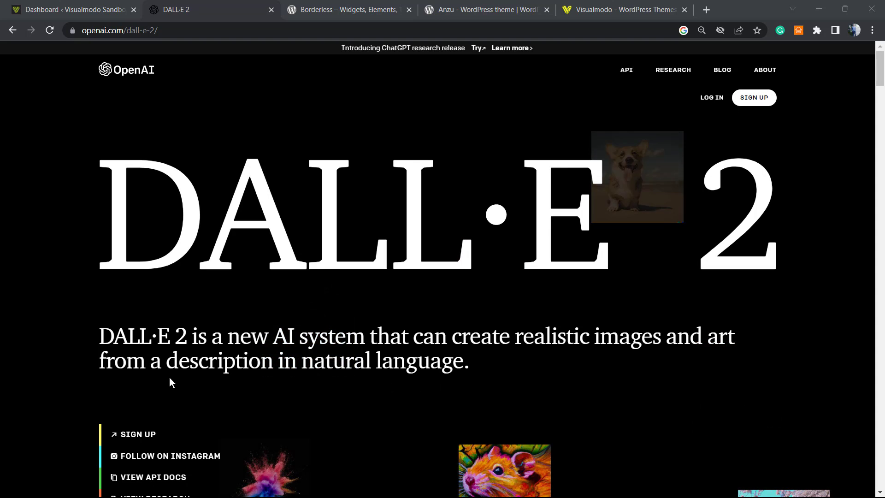
- Leave the DALL·E 2 page and switch to the Visualmodo Sandbox WordPress dashboard tab
{"action": "double_click", "coordinate": [410, 364]}
{"action": "left_click", "coordinate": [410, 364]}
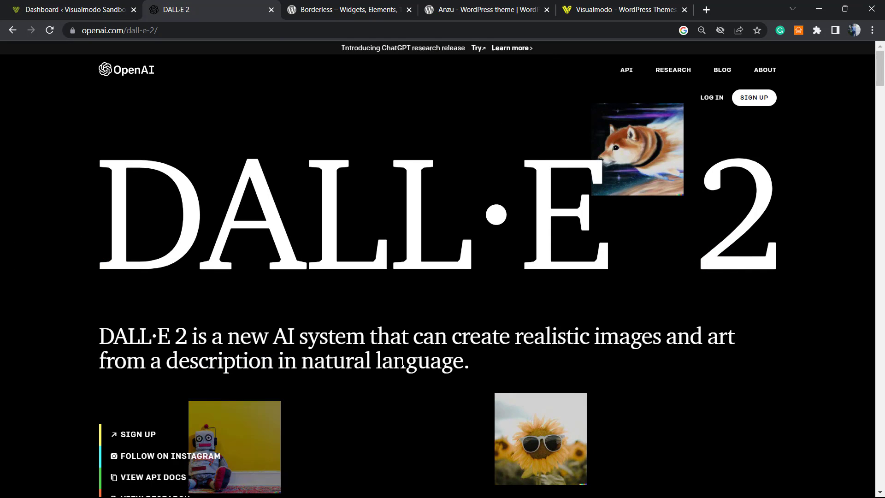
{"action": "left_click", "coordinate": [55, 6]}
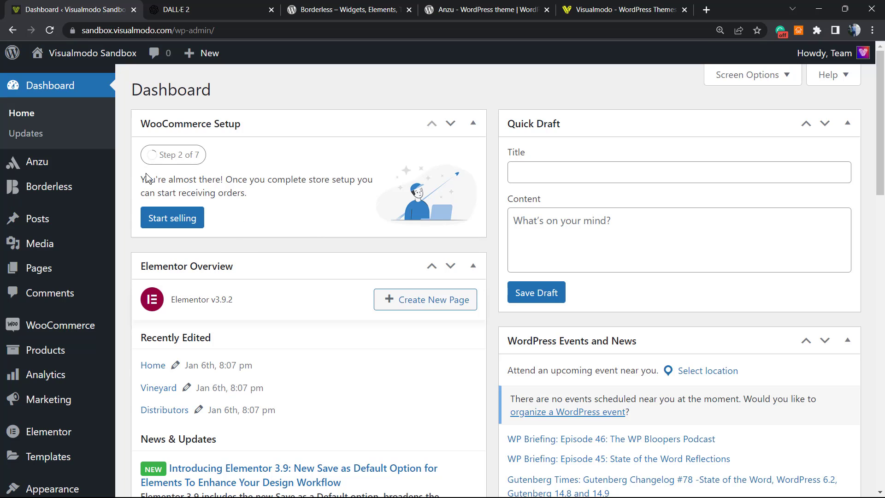
- Search the plugin directory for 'Imajinn', then install and activate the Imajinn AI plugin
{"action": "scroll", "coordinate": [200, 267], "scroll_direction": "down", "scroll_amount": 1}
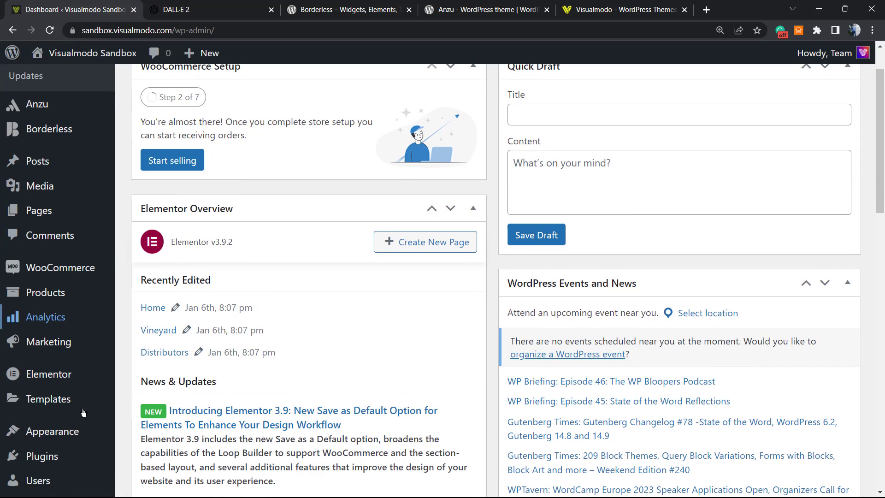
{"action": "mouse_move", "coordinate": [61, 455]}
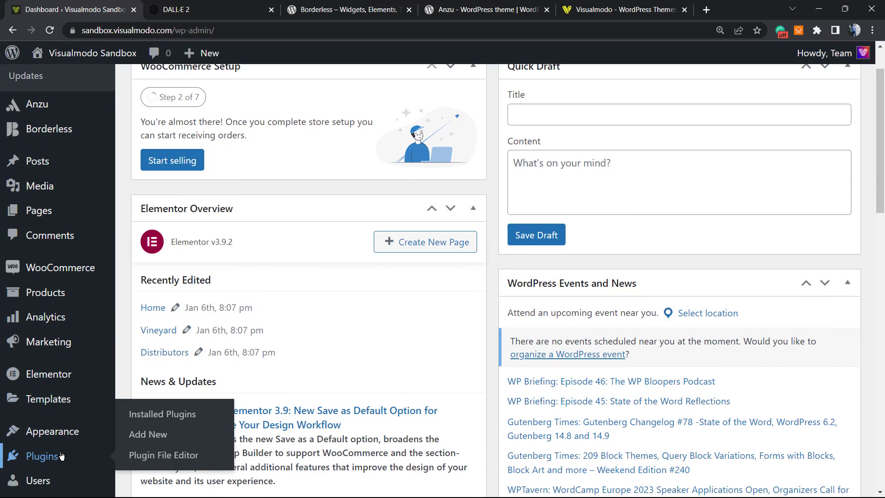
{"action": "left_click", "coordinate": [162, 436]}
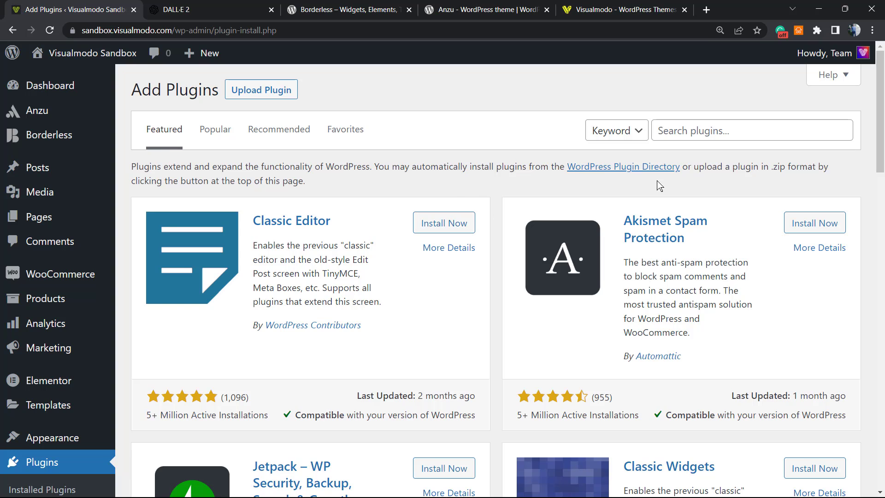
{"action": "left_click", "coordinate": [709, 132]}
{"action": "type", "text": "Imajinn"}
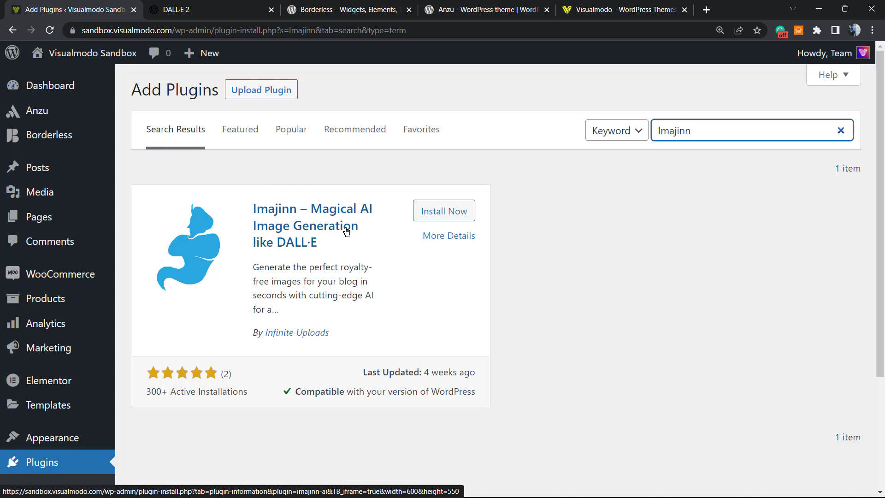
{"action": "left_click", "coordinate": [438, 212]}
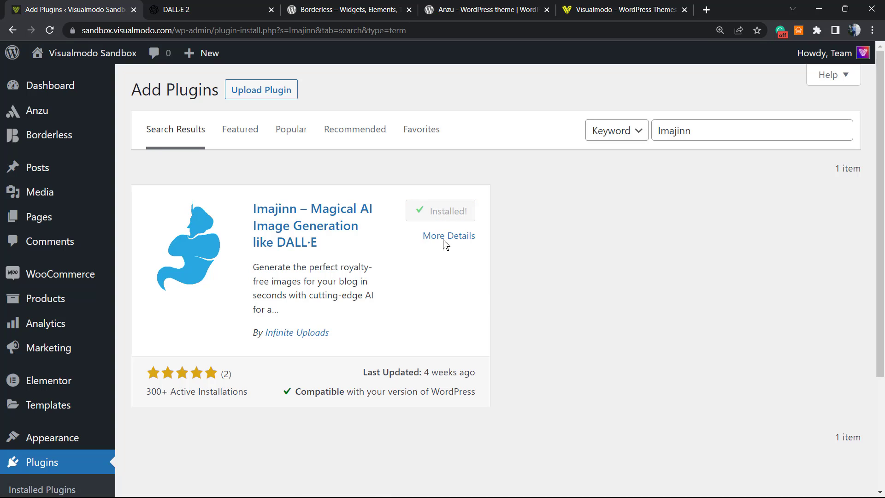
{"action": "left_click", "coordinate": [438, 213]}
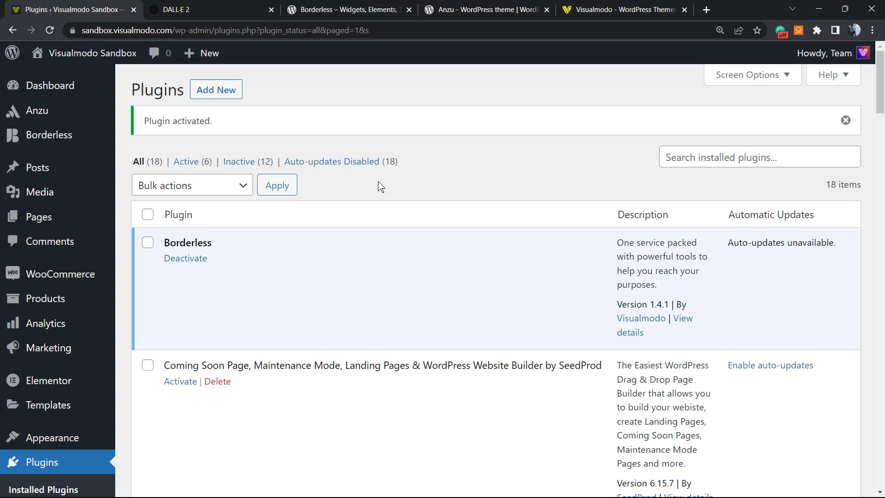
- In Media > Imajinn AI, accept the terms of service and connect the site to Imajinn
{"action": "mouse_move", "coordinate": [81, 202]}
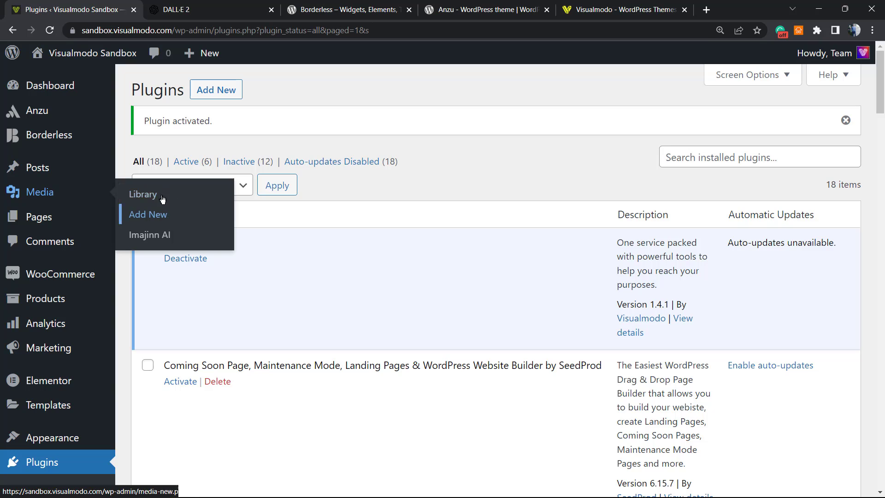
{"action": "left_click", "coordinate": [148, 236]}
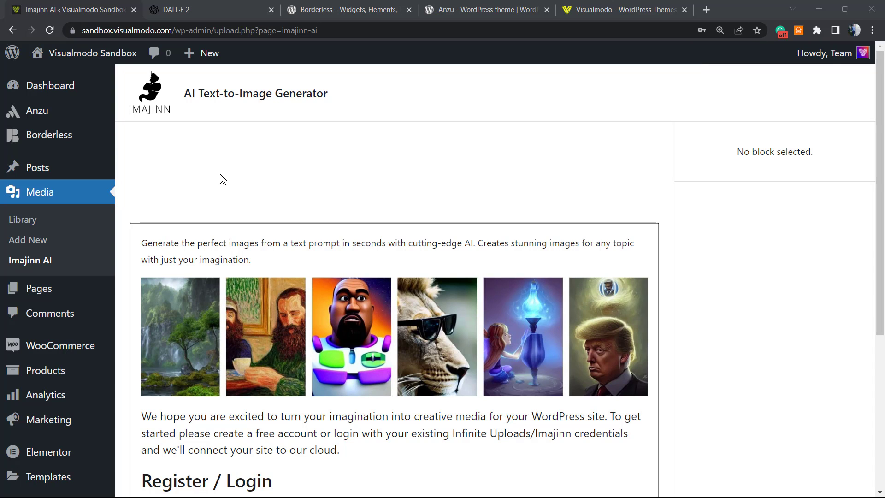
{"action": "scroll", "coordinate": [250, 273], "scroll_direction": "down", "scroll_amount": 5}
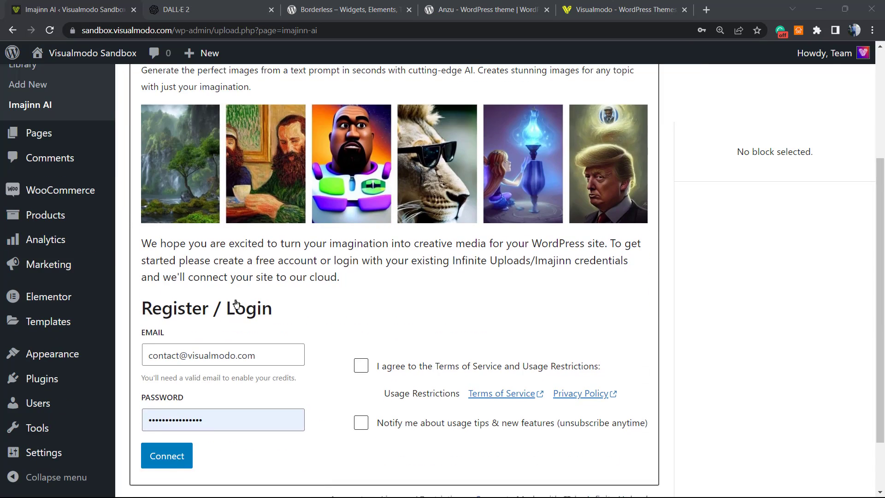
{"action": "scroll", "coordinate": [239, 288], "scroll_direction": "down", "scroll_amount": 1}
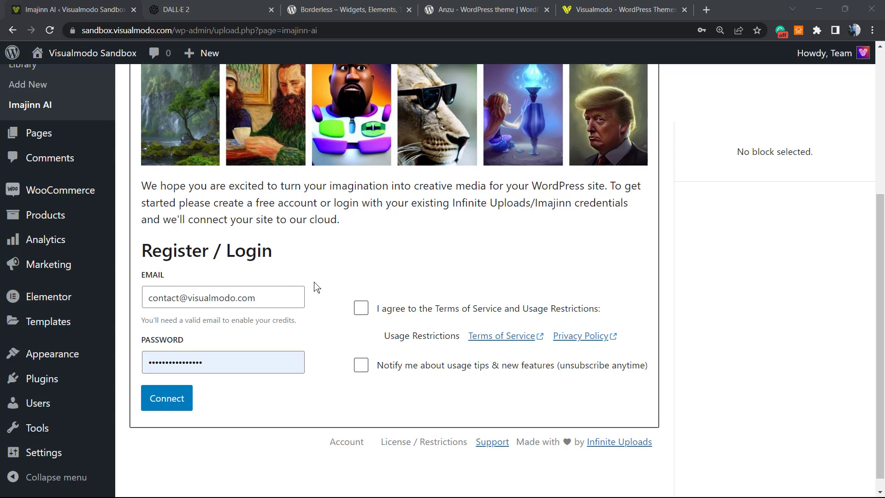
{"action": "left_click", "coordinate": [362, 308]}
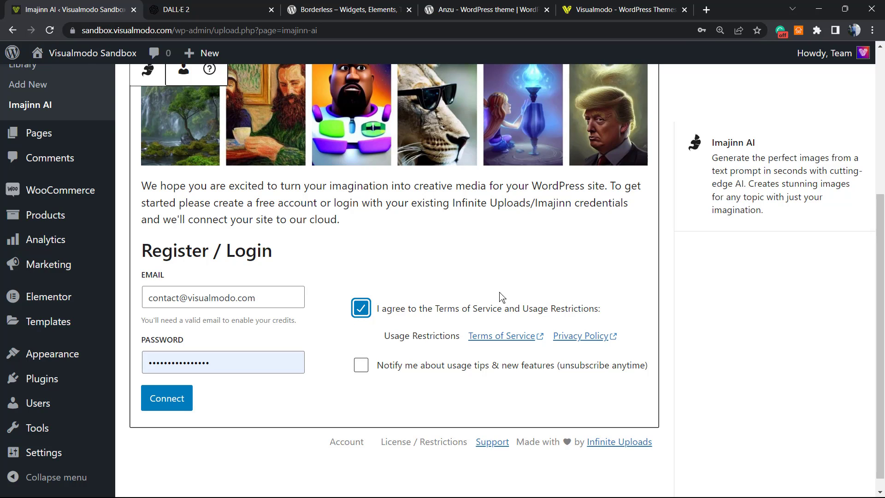
{"action": "left_click", "coordinate": [189, 399]}
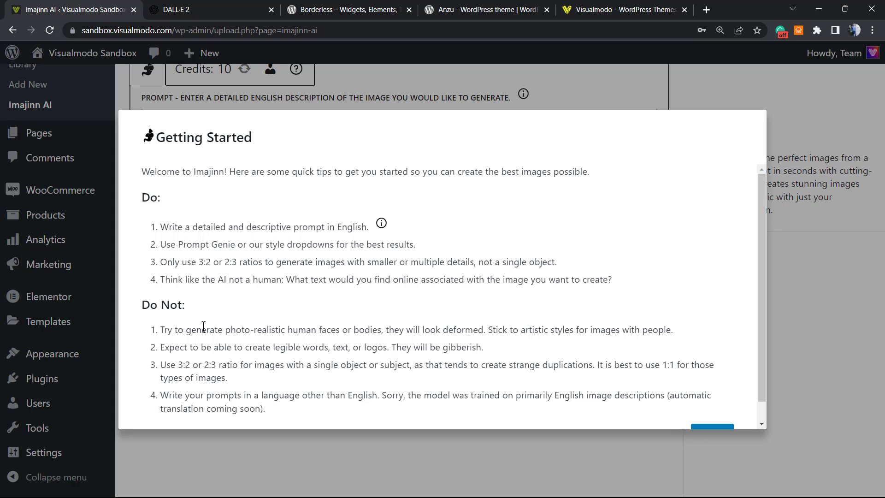
- Read through the Imajinn Getting Started tips and close them with 'Got it!'
{"action": "scroll", "coordinate": [209, 330], "scroll_direction": "down", "scroll_amount": 2}
{"action": "scroll", "coordinate": [230, 309], "scroll_direction": "up", "scroll_amount": 2}
{"action": "scroll", "coordinate": [352, 332], "scroll_direction": "down", "scroll_amount": 2}
{"action": "scroll", "coordinate": [362, 336], "scroll_direction": "up", "scroll_amount": 2}
{"action": "scroll", "coordinate": [359, 338], "scroll_direction": "down", "scroll_amount": 2}
{"action": "scroll", "coordinate": [341, 343], "scroll_direction": "up", "scroll_amount": 2}
{"action": "scroll", "coordinate": [645, 362], "scroll_direction": "down", "scroll_amount": 1}
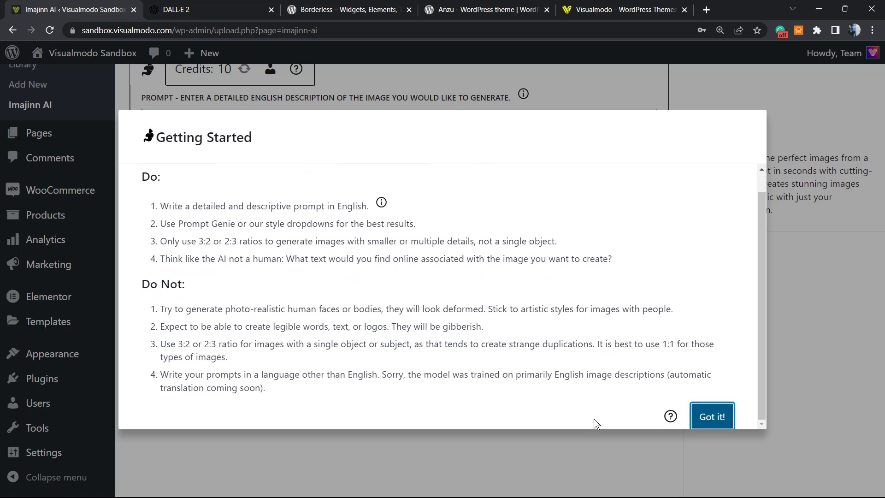
{"action": "left_click", "coordinate": [710, 421]}
{"action": "scroll", "coordinate": [275, 292], "scroll_direction": "up", "scroll_amount": 3}
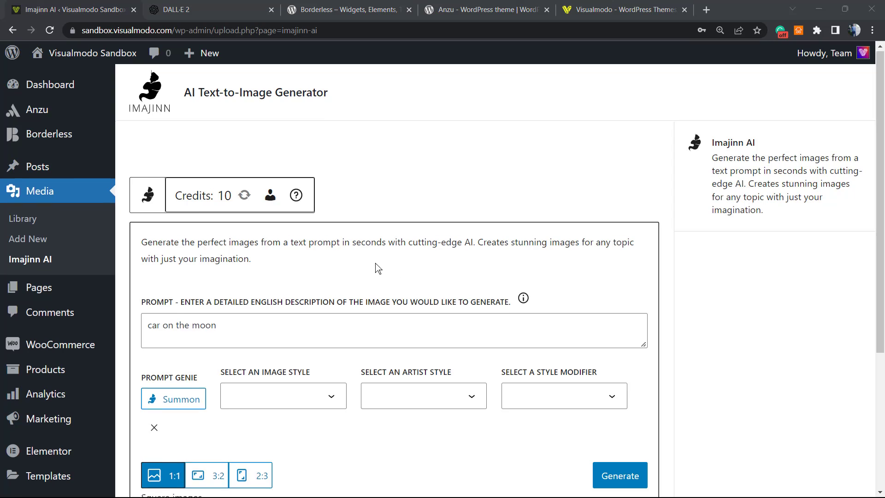
- Review the 'car on the moon' prompt, the prompt tips, and the style, artist and modifier lists unchanged
{"action": "scroll", "coordinate": [206, 266], "scroll_direction": "down", "scroll_amount": 1}
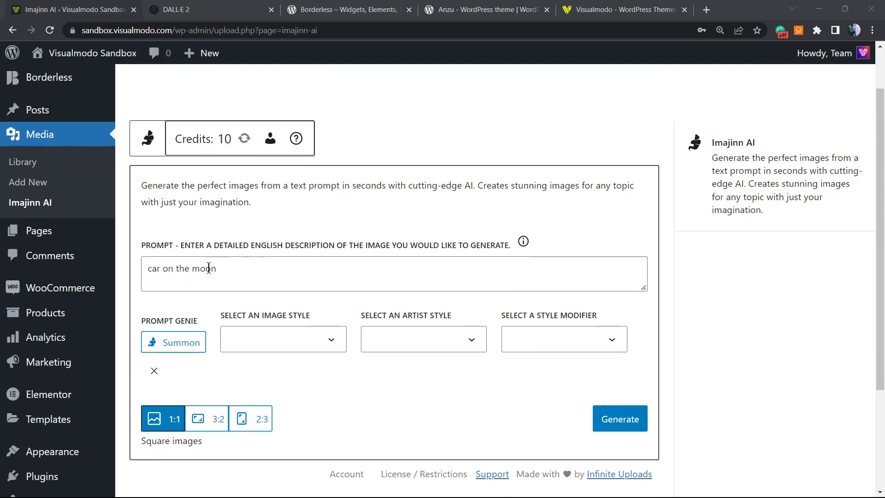
{"action": "triple_click", "coordinate": [262, 269]}
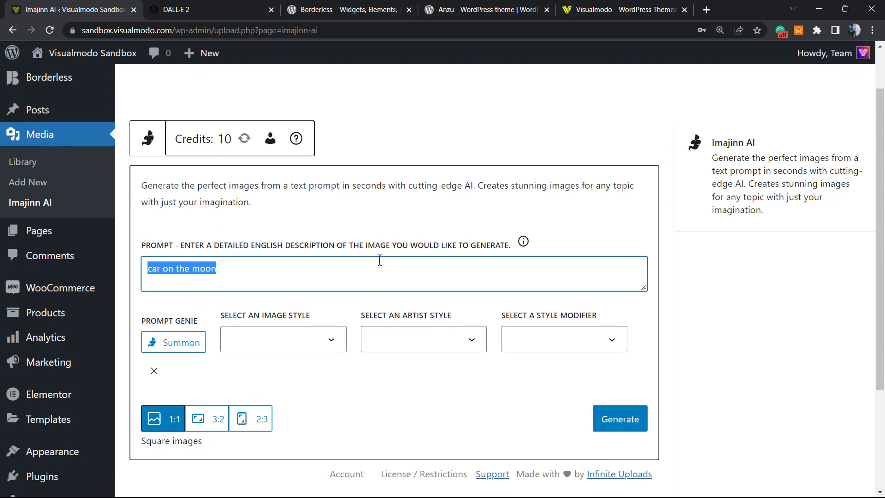
{"action": "left_click", "coordinate": [523, 241]}
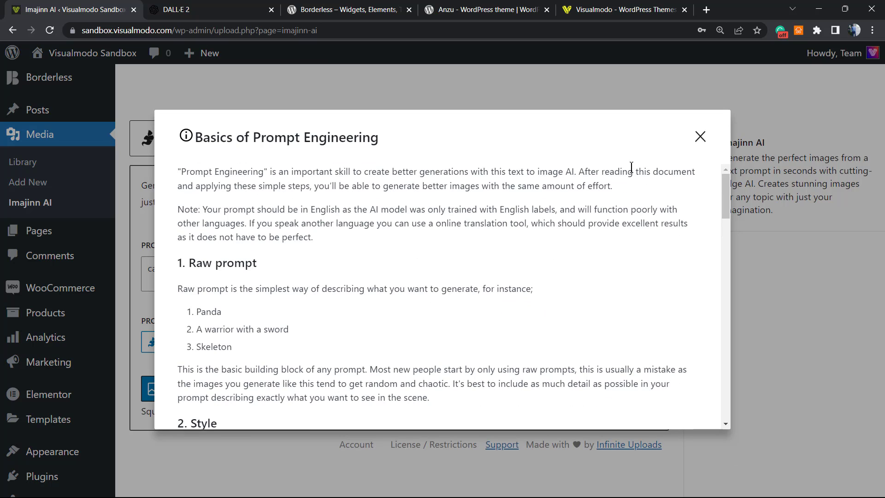
{"action": "left_click", "coordinate": [708, 138]}
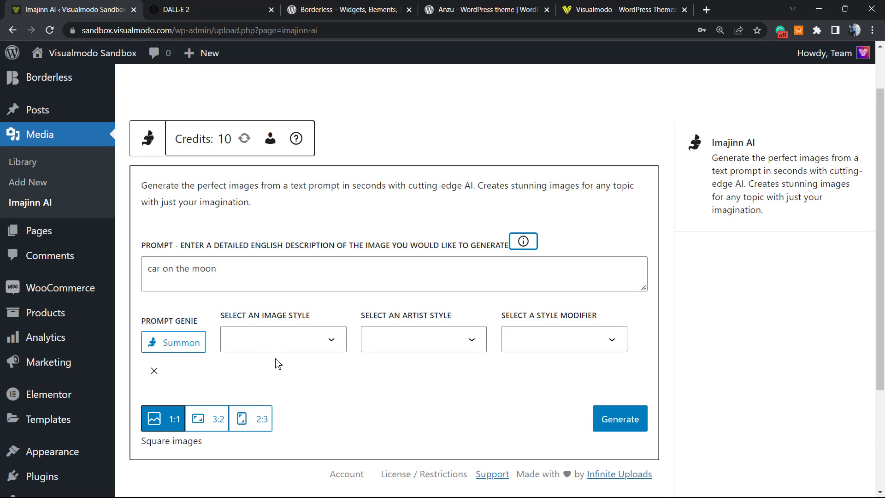
{"action": "left_click", "coordinate": [315, 343]}
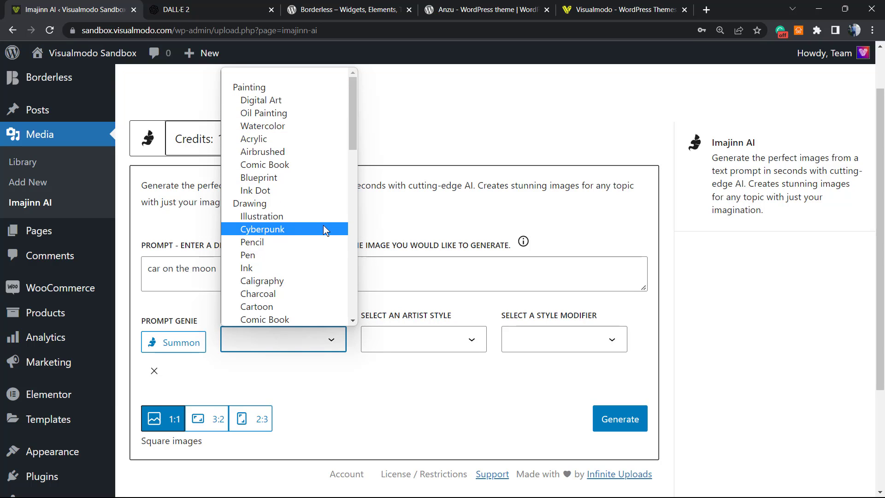
{"action": "left_click", "coordinate": [364, 373]}
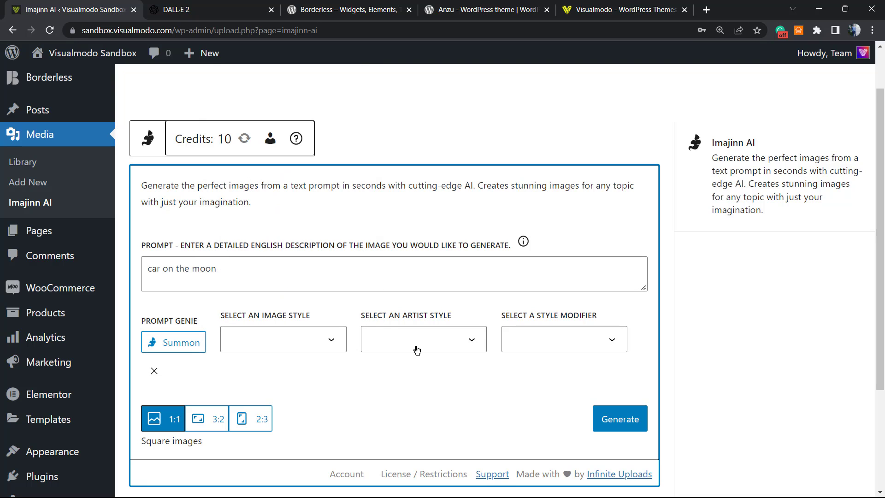
{"action": "left_click", "coordinate": [417, 342]}
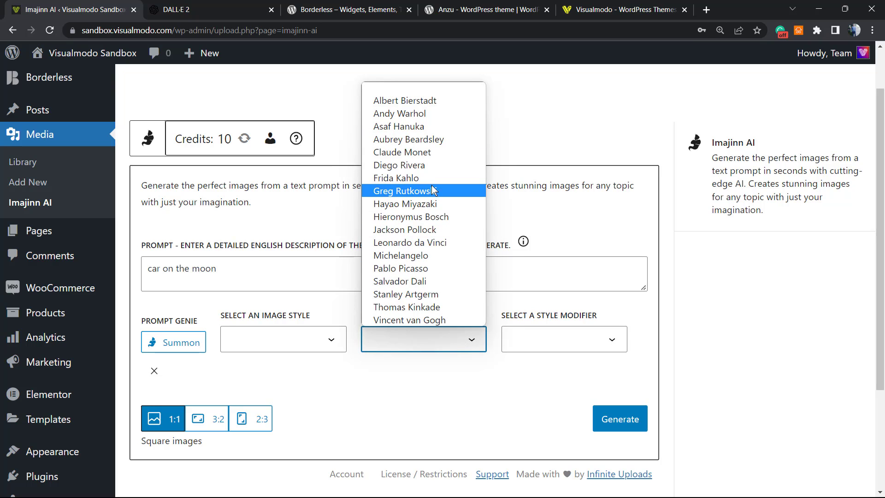
{"action": "left_click", "coordinate": [419, 379]}
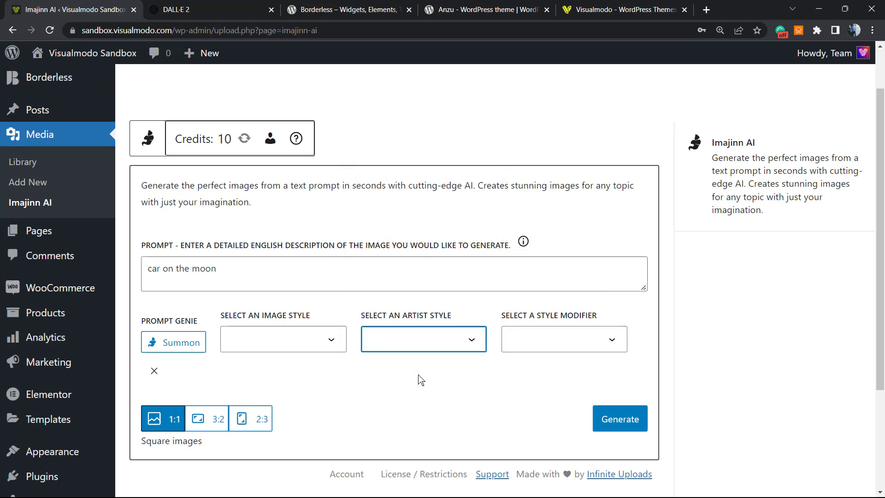
{"action": "left_click", "coordinate": [536, 344]}
{"action": "left_click", "coordinate": [536, 344]}
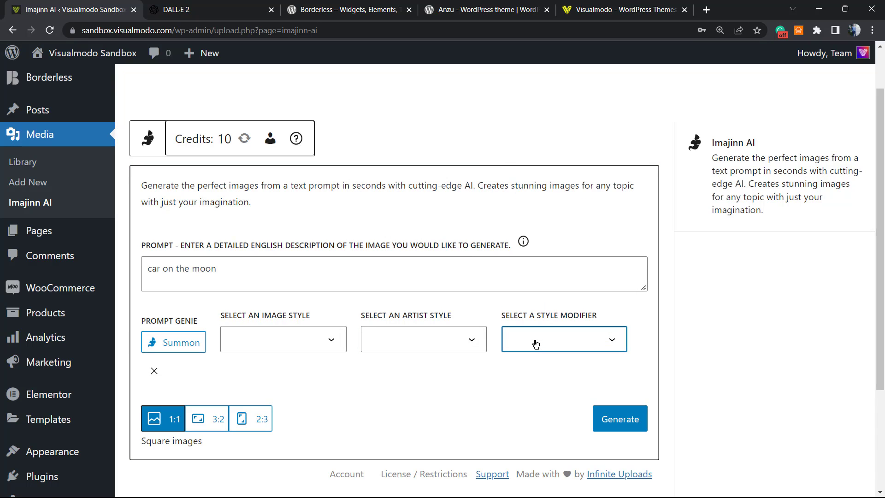
{"action": "left_click", "coordinate": [535, 344]}
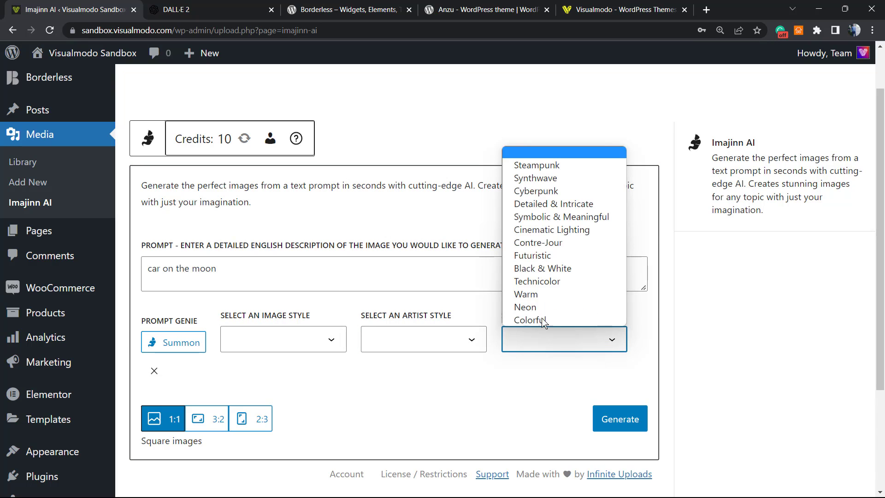
{"action": "left_click", "coordinate": [486, 370]}
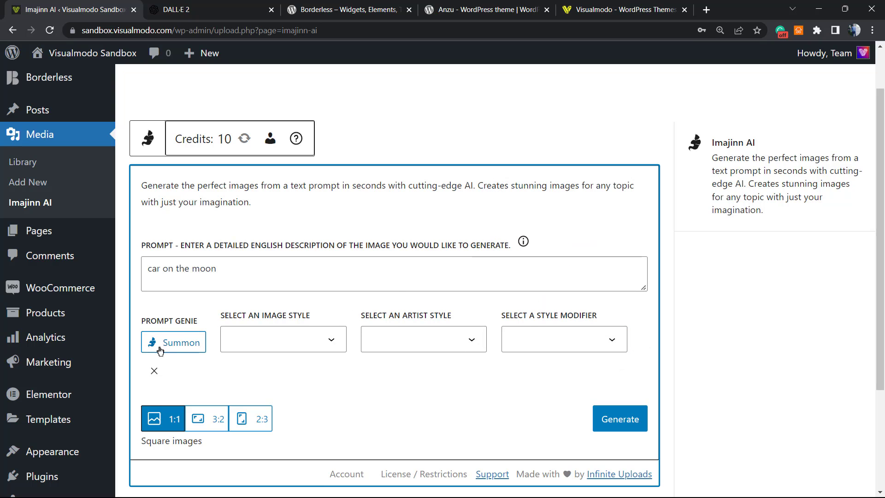
- Set the aspect ratio to wide 3:2 and generate the 'car on the moon' images
{"action": "scroll", "coordinate": [353, 375], "scroll_direction": "down", "scroll_amount": 1}
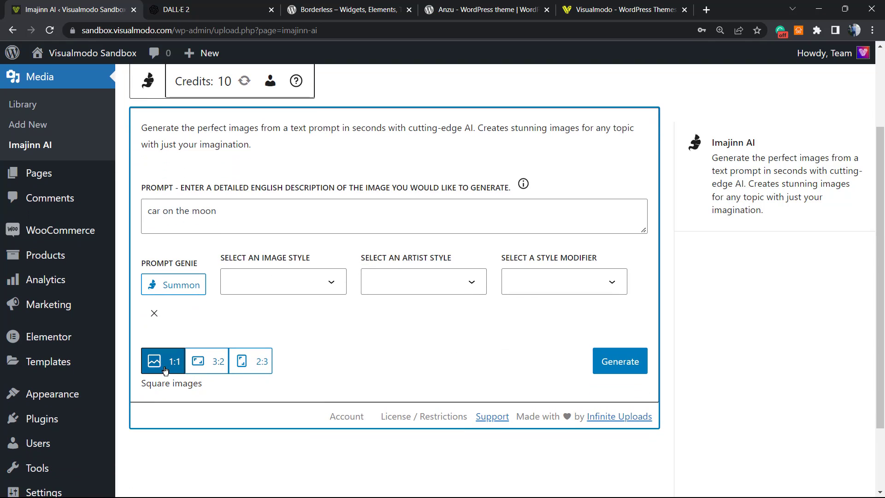
{"action": "left_click", "coordinate": [198, 371]}
{"action": "left_click", "coordinate": [261, 362]}
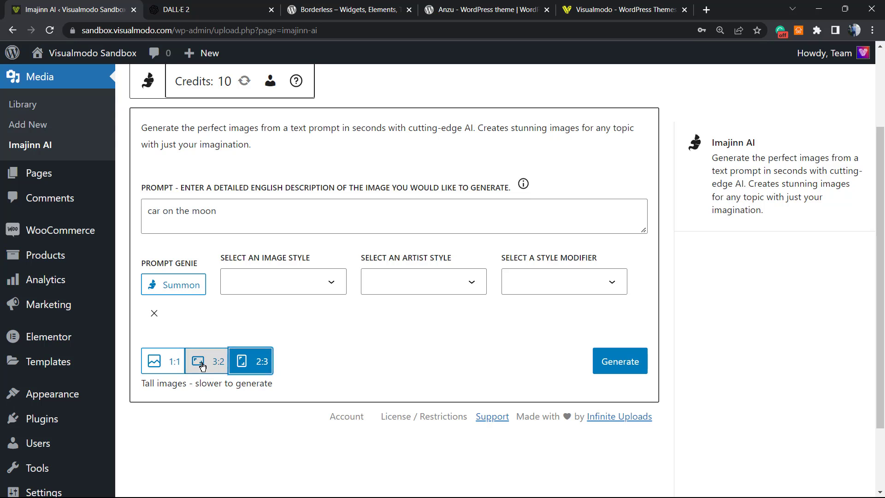
{"action": "left_click", "coordinate": [189, 366]}
{"action": "left_click", "coordinate": [169, 361]}
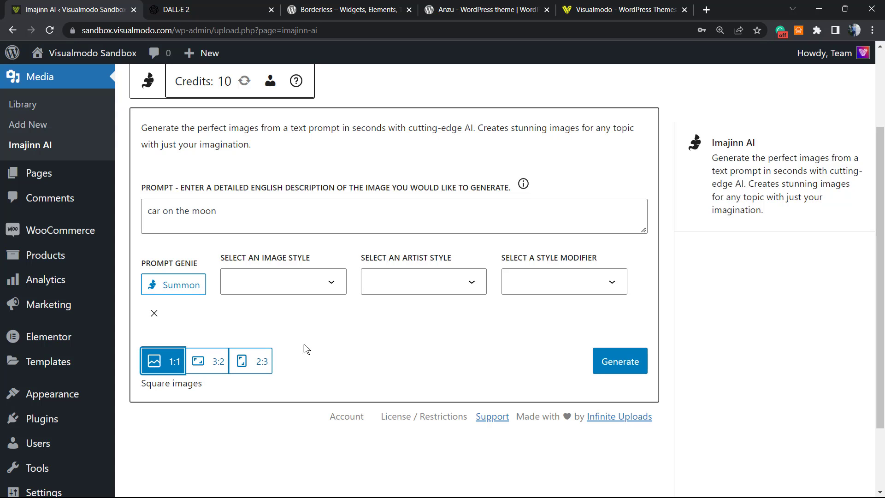
{"action": "left_click", "coordinate": [218, 364]}
{"action": "scroll", "coordinate": [353, 346], "scroll_direction": "down", "scroll_amount": 1}
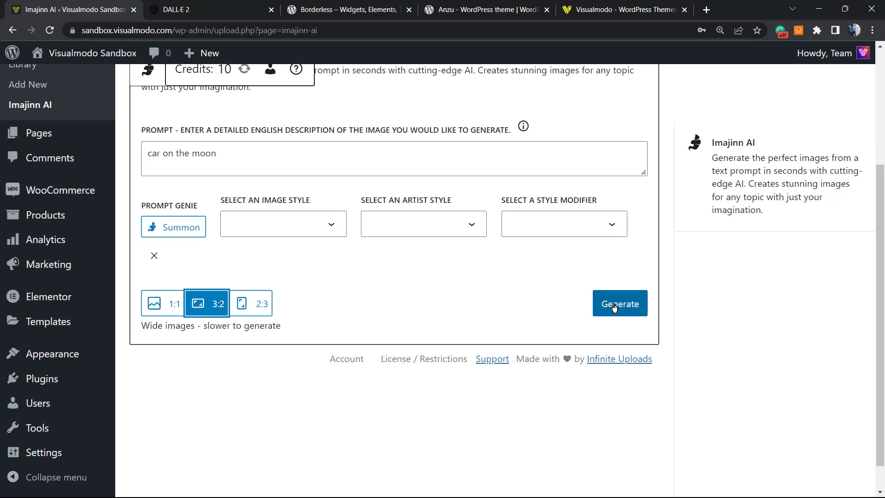
{"action": "left_click", "coordinate": [613, 308]}
- Once the moon-car images finish generating, save the first one to the media library
{"action": "scroll", "coordinate": [400, 289], "scroll_direction": "up", "scroll_amount": 2}
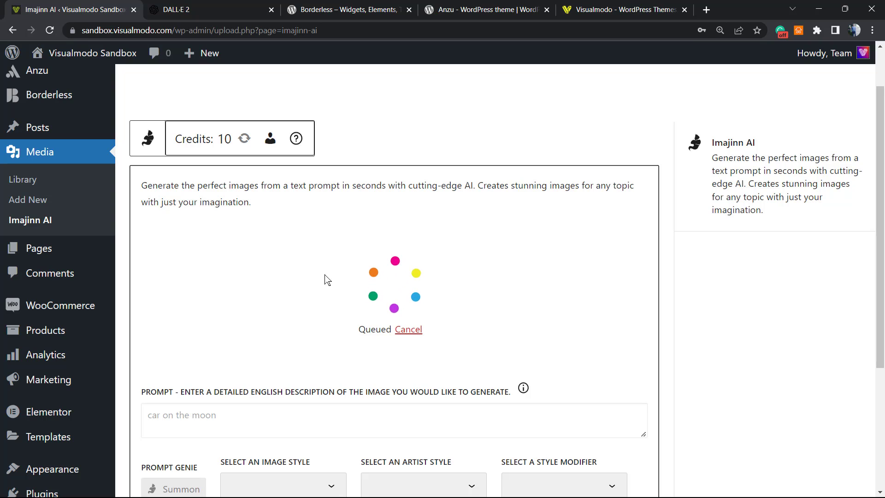
{"action": "scroll", "coordinate": [332, 312], "scroll_direction": "down", "scroll_amount": 1}
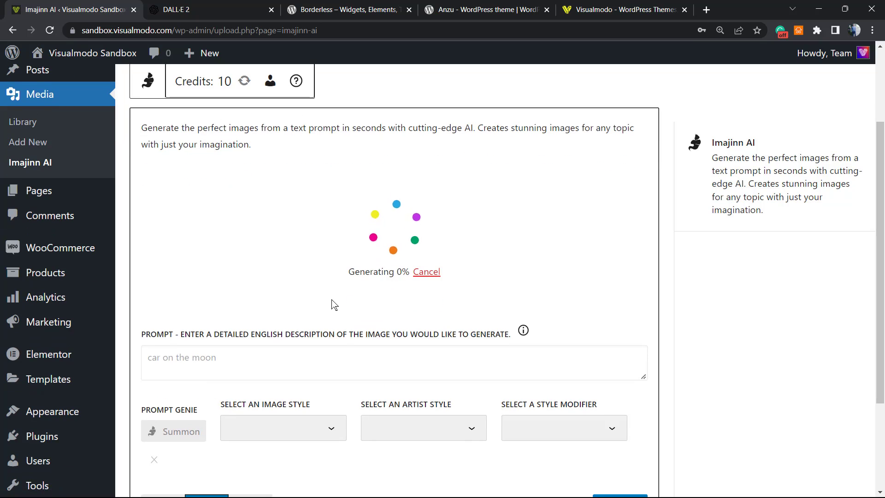
{"action": "scroll", "coordinate": [325, 285], "scroll_direction": "up", "scroll_amount": 1}
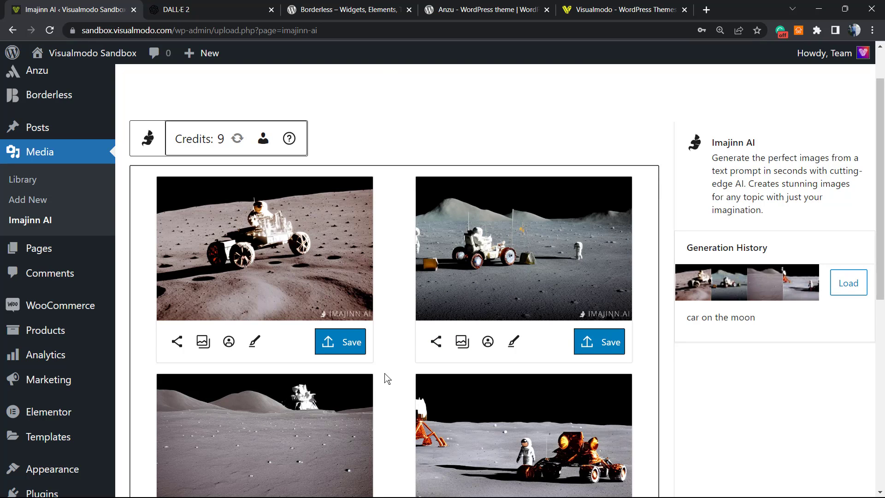
{"action": "scroll", "coordinate": [404, 365], "scroll_direction": "down", "scroll_amount": 4}
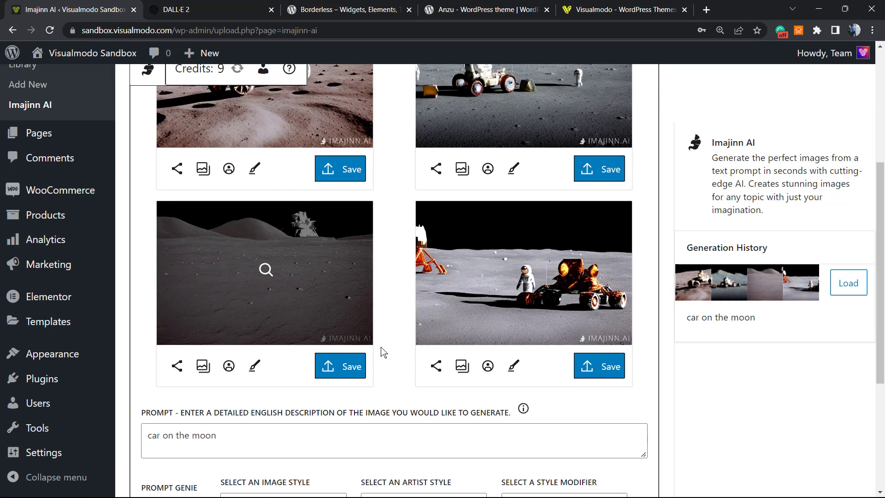
{"action": "scroll", "coordinate": [385, 310], "scroll_direction": "down", "scroll_amount": 4}
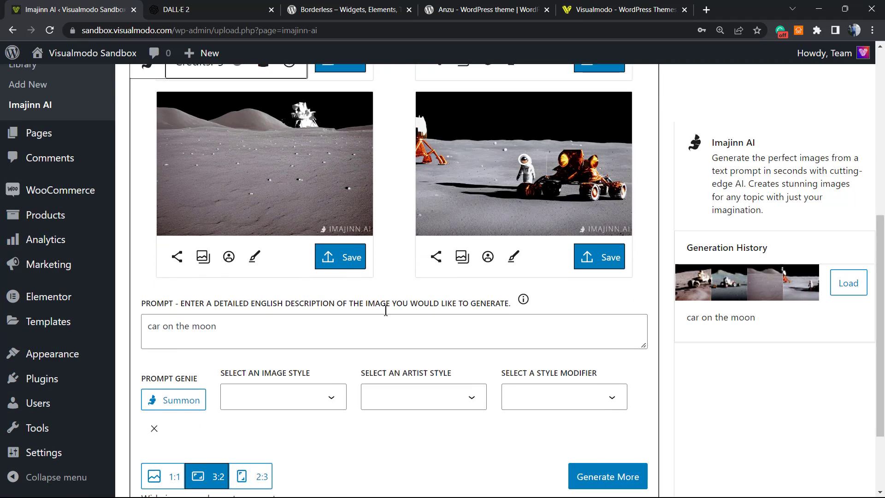
{"action": "scroll", "coordinate": [393, 316], "scroll_direction": "up", "scroll_amount": 2}
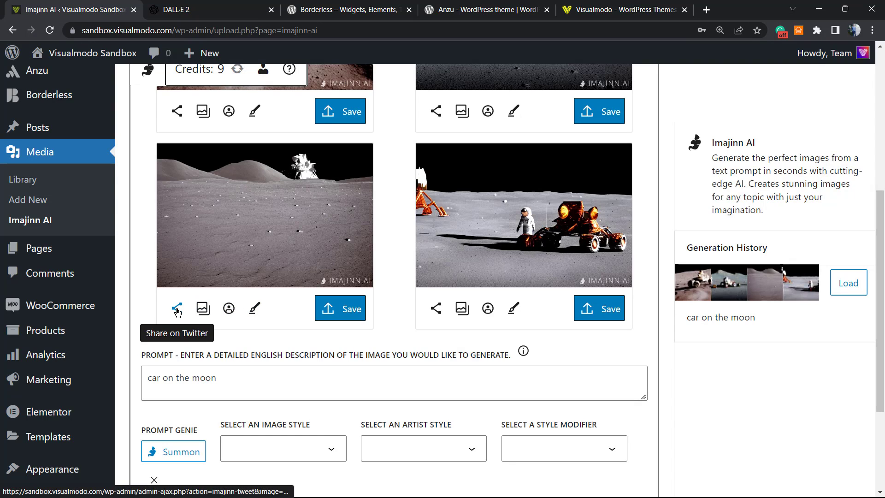
{"action": "scroll", "coordinate": [511, 314], "scroll_direction": "up", "scroll_amount": 6}
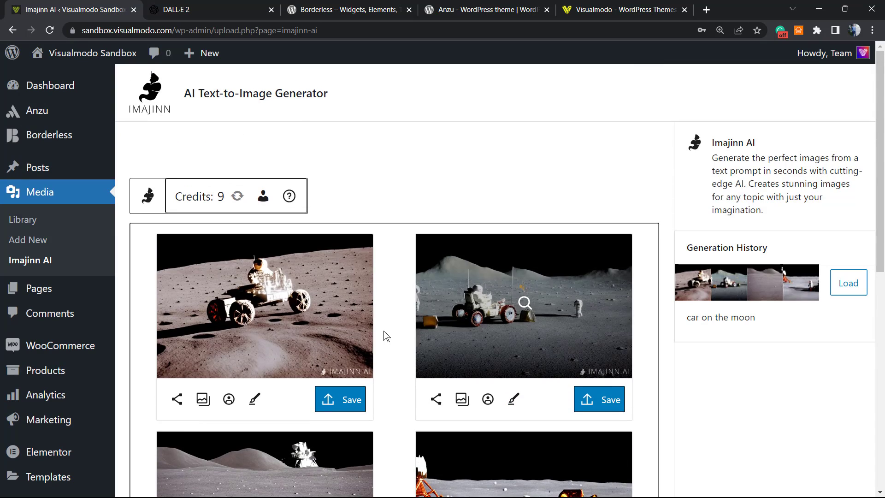
{"action": "scroll", "coordinate": [389, 381], "scroll_direction": "down", "scroll_amount": 1}
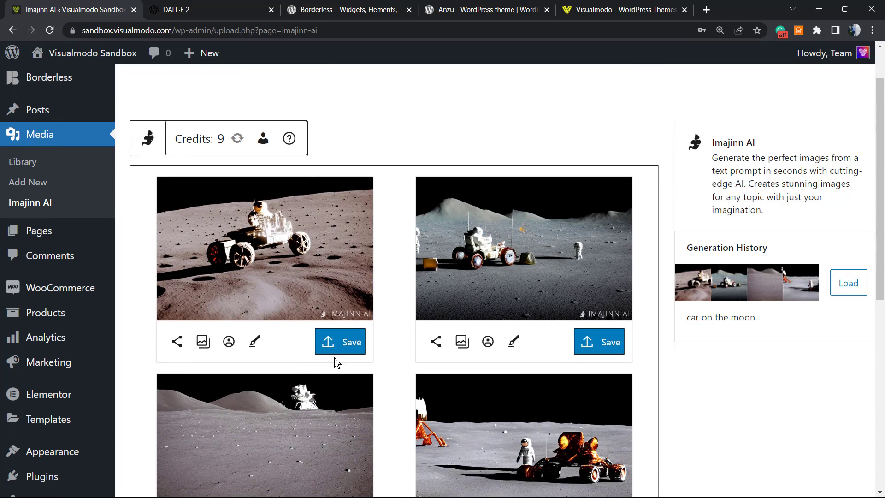
{"action": "left_click", "coordinate": [340, 341]}
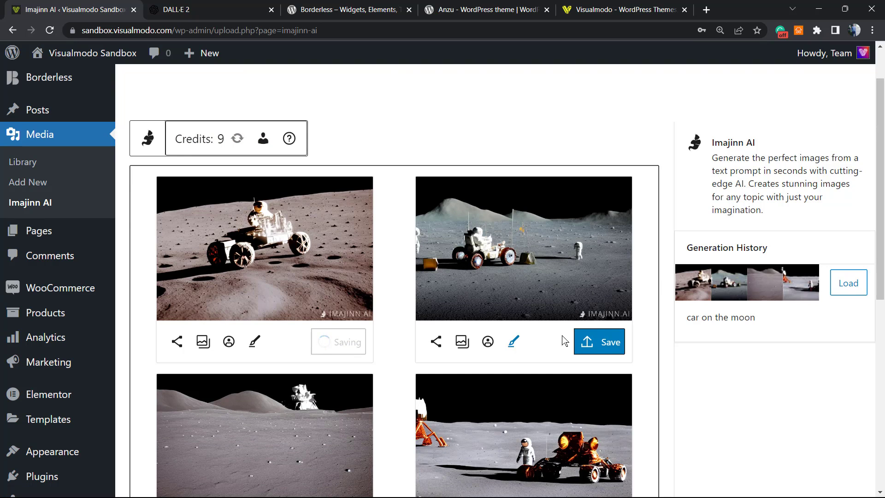
{"action": "scroll", "coordinate": [657, 283], "scroll_direction": "up", "scroll_amount": 1}
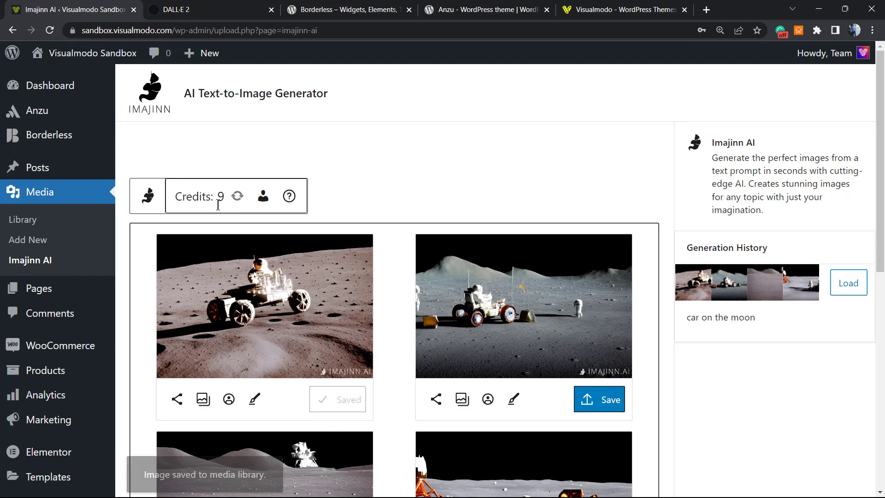
{"action": "scroll", "coordinate": [435, 253], "scroll_direction": "down", "scroll_amount": 3}
{"action": "scroll", "coordinate": [412, 267], "scroll_direction": "up", "scroll_amount": 3}
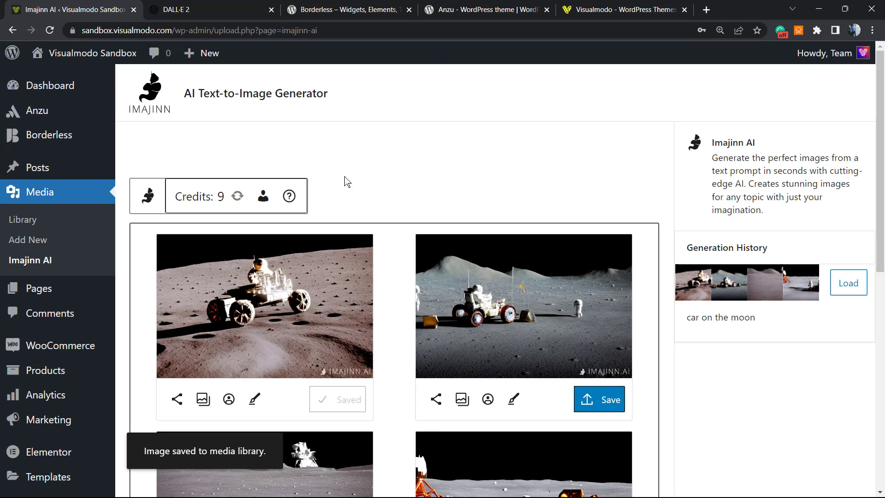
- Open the 'Hello world!' post for editing from the All Posts list
{"action": "mouse_move", "coordinate": [35, 163]}
{"action": "left_click", "coordinate": [179, 171]}
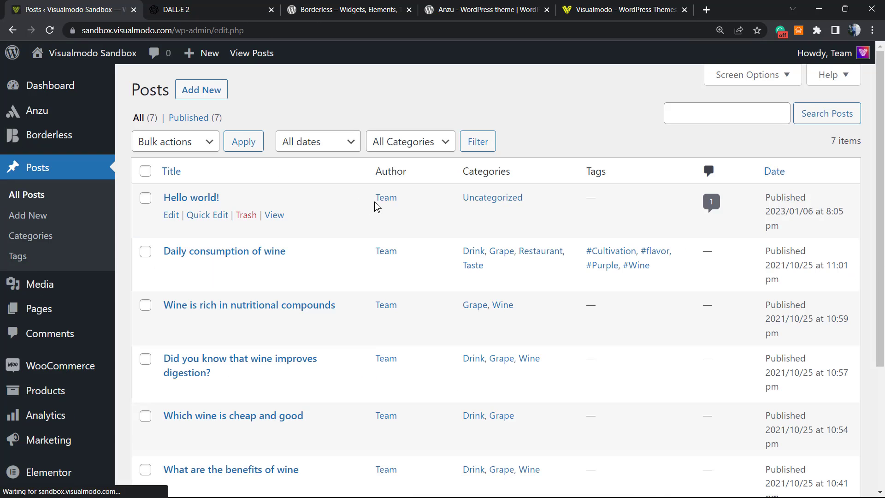
{"action": "left_click", "coordinate": [190, 197]}
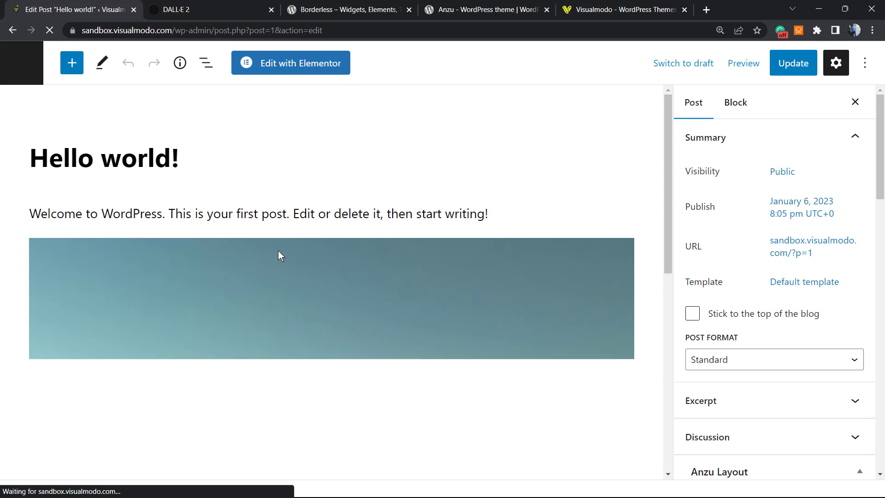
- Delete the astronaut image and add a new empty block after the welcome paragraph
{"action": "scroll", "coordinate": [277, 255], "scroll_direction": "down", "scroll_amount": 10}
{"action": "scroll", "coordinate": [277, 266], "scroll_direction": "up", "scroll_amount": 10}
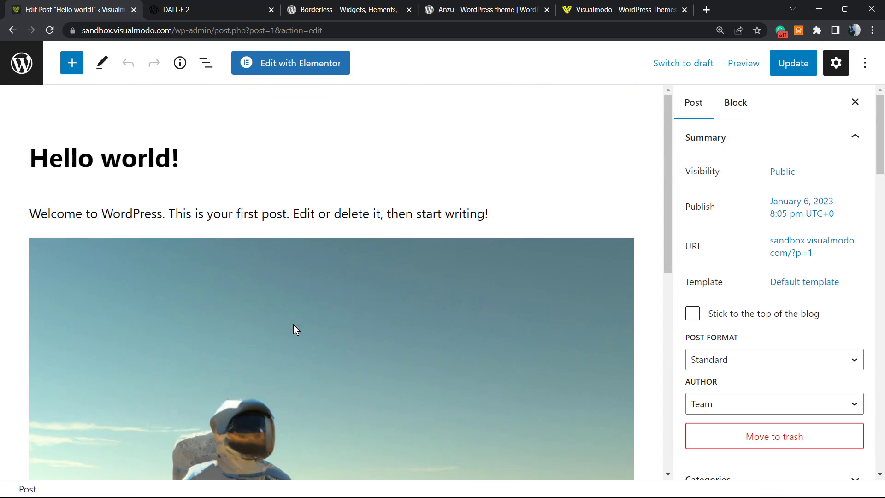
{"action": "left_click", "coordinate": [288, 291]}
{"action": "key", "text": "Delete"}
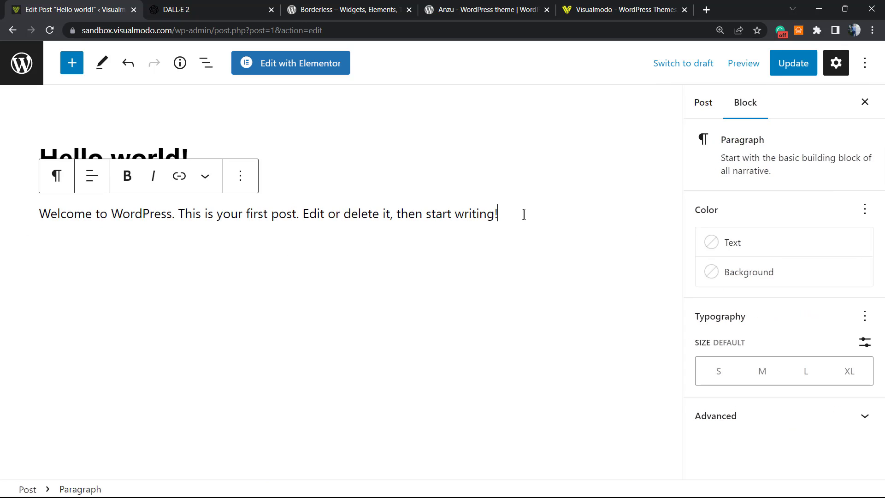
{"action": "key", "text": "Return"}
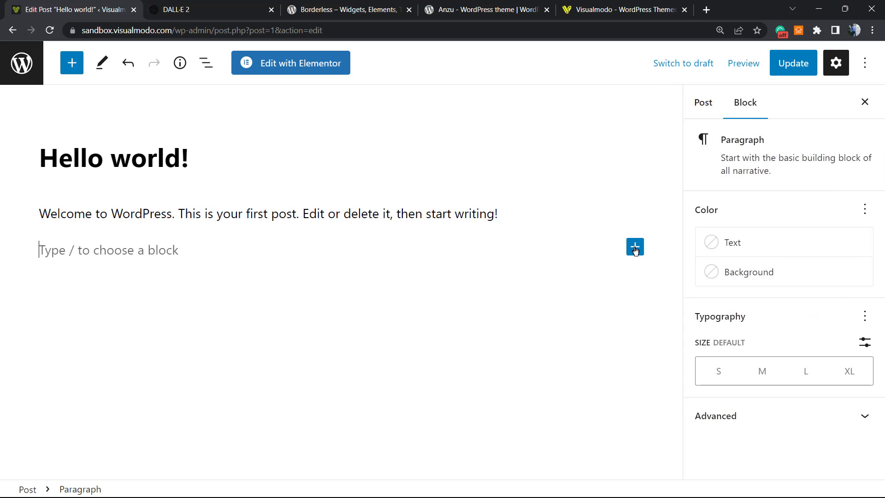
{"action": "left_click", "coordinate": [635, 247]}
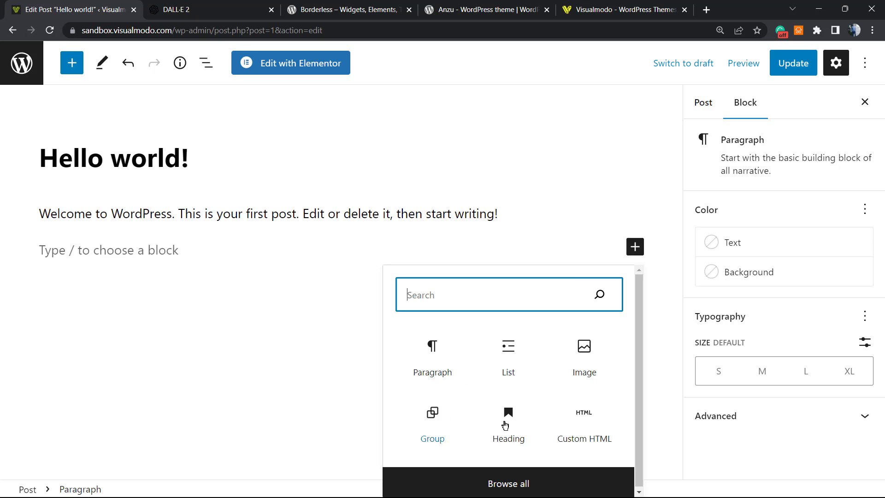
{"action": "left_click", "coordinate": [584, 351]}
{"action": "left_click", "coordinate": [154, 345]}
{"action": "left_click", "coordinate": [90, 228]}
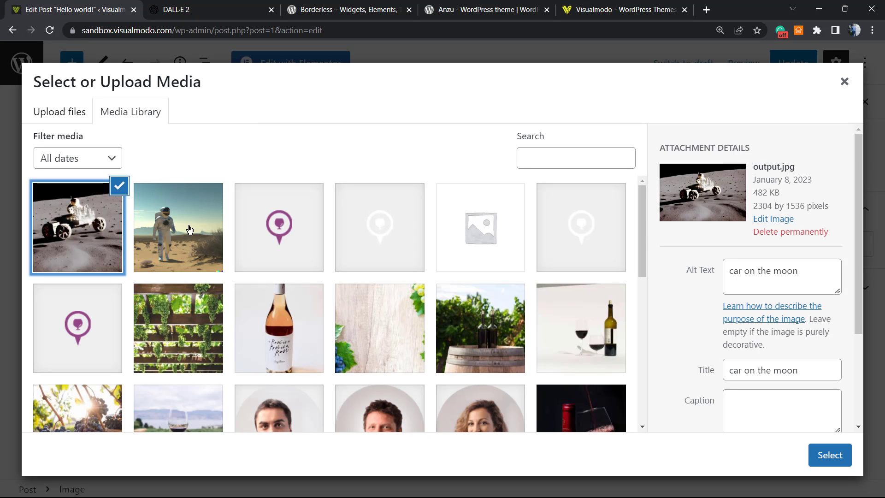
{"action": "left_click", "coordinate": [829, 456]}
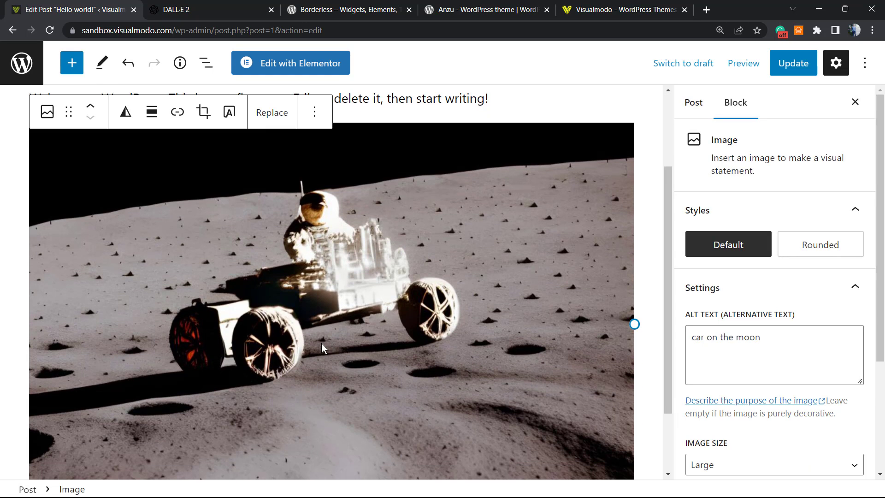
{"action": "scroll", "coordinate": [322, 343], "scroll_direction": "up", "scroll_amount": 3}
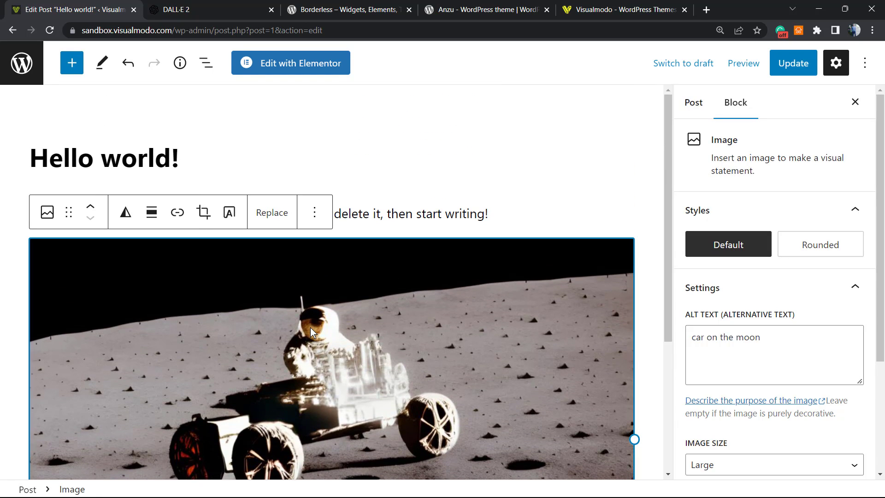
{"action": "key", "text": "Delete"}
{"action": "left_click", "coordinate": [246, 247]}
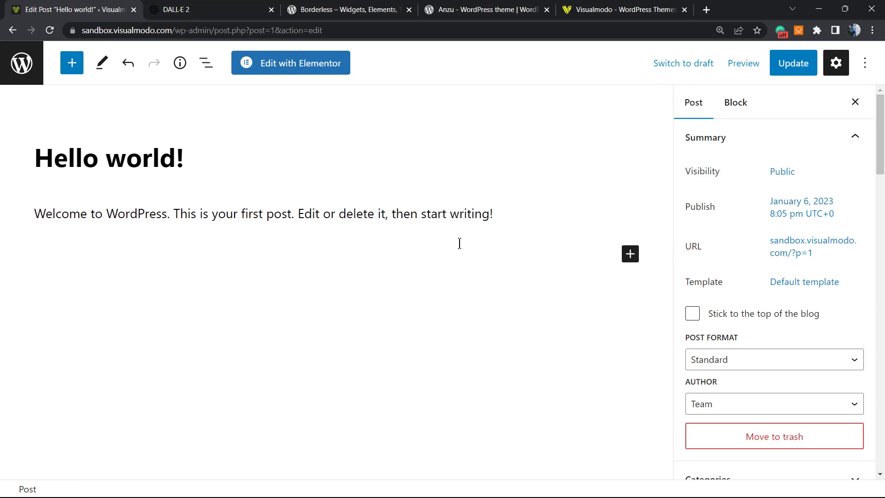
- Insert an Imajinn AI block and paste 'a dog in the everest' as its prompt
{"action": "left_click", "coordinate": [630, 253]}
{"action": "type", "text": "Imajinn"}
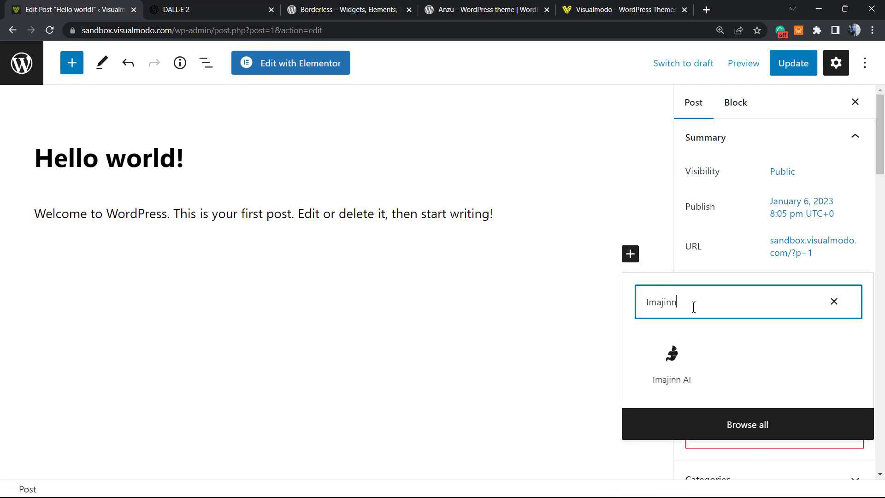
{"action": "left_click", "coordinate": [672, 362]}
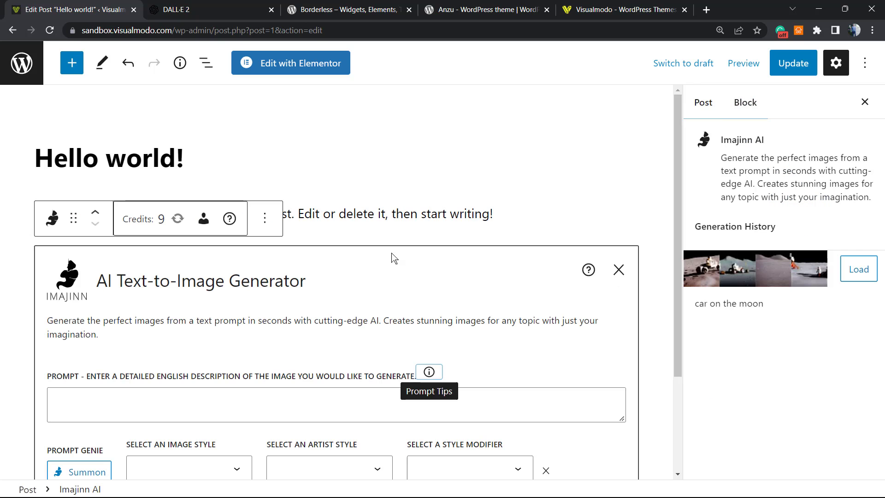
{"action": "scroll", "coordinate": [334, 303], "scroll_direction": "down", "scroll_amount": 1}
{"action": "scroll", "coordinate": [335, 303], "scroll_direction": "down", "scroll_amount": 1}
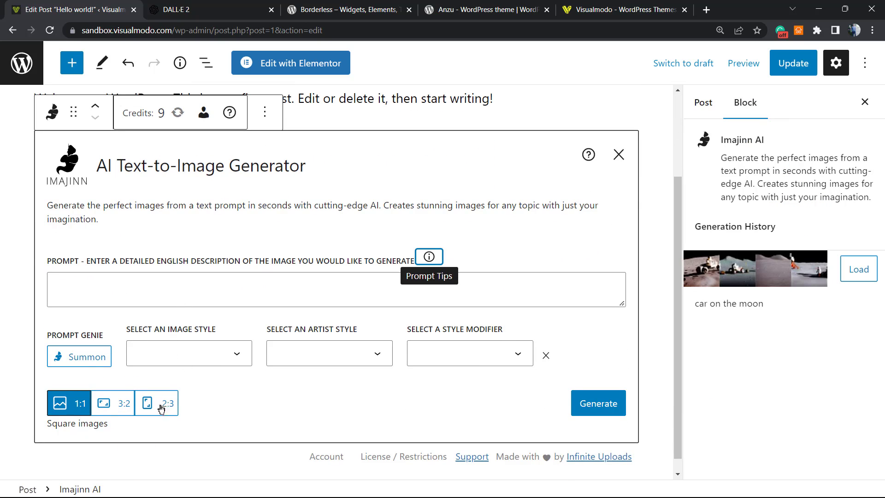
{"action": "left_click", "coordinate": [143, 295]}
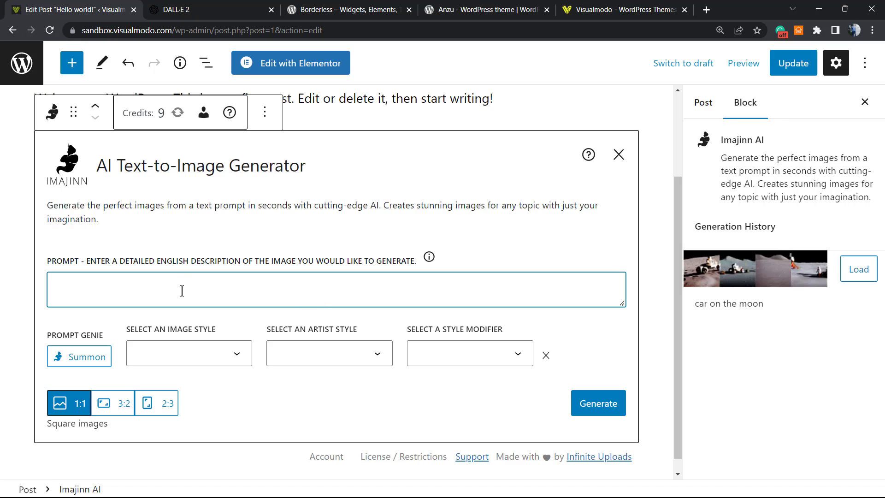
{"action": "type", "text": "a dog in the everest"}
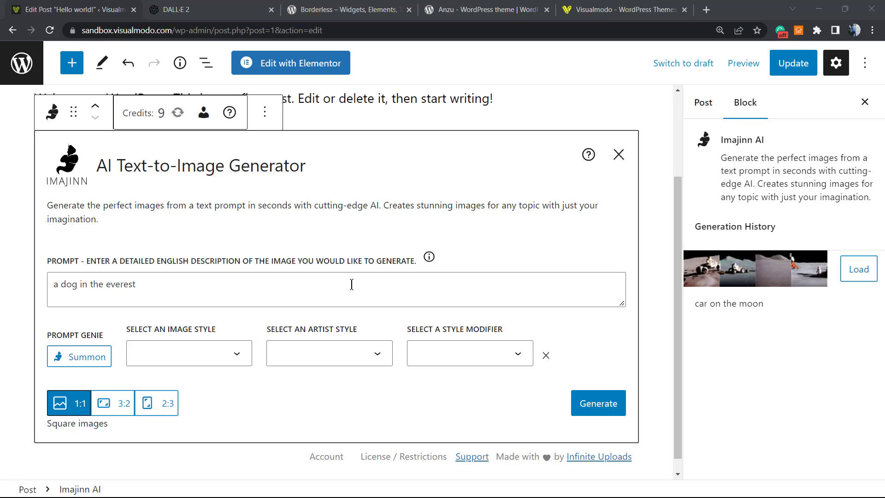
- Generate images for 'a dog in the everest' and look over the four results
{"action": "left_click", "coordinate": [609, 403]}
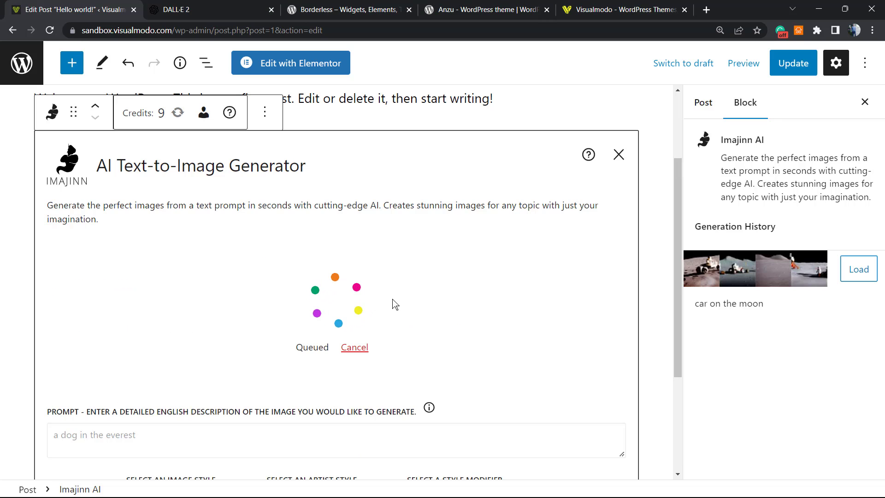
{"action": "scroll", "coordinate": [393, 305], "scroll_direction": "down", "scroll_amount": 2}
{"action": "scroll", "coordinate": [391, 306], "scroll_direction": "up", "scroll_amount": 5}
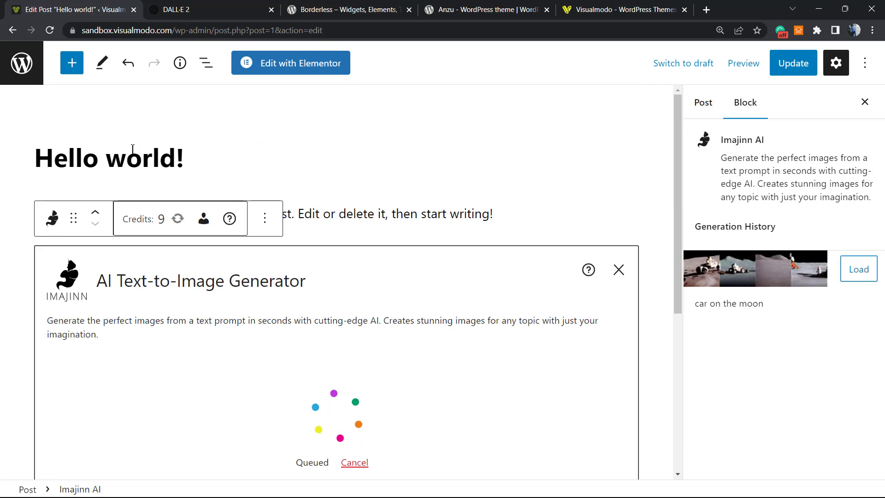
{"action": "scroll", "coordinate": [432, 228], "scroll_direction": "down", "scroll_amount": 5}
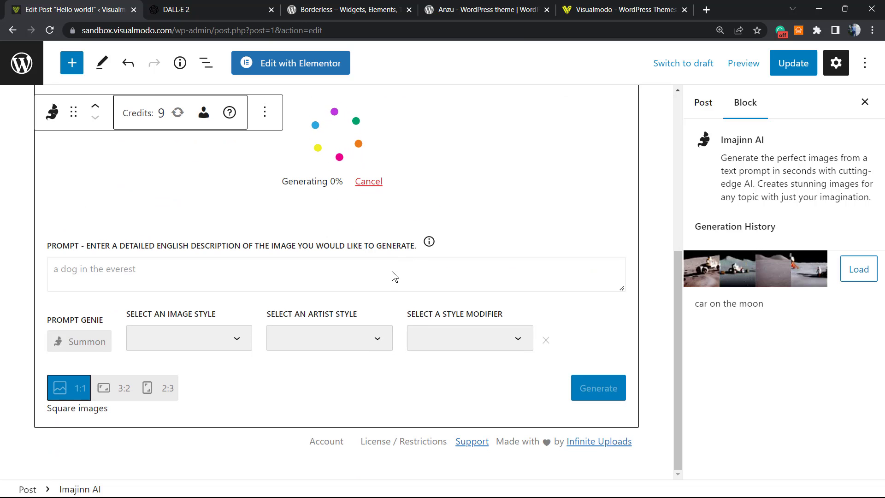
{"action": "scroll", "coordinate": [395, 277], "scroll_direction": "up", "scroll_amount": 5}
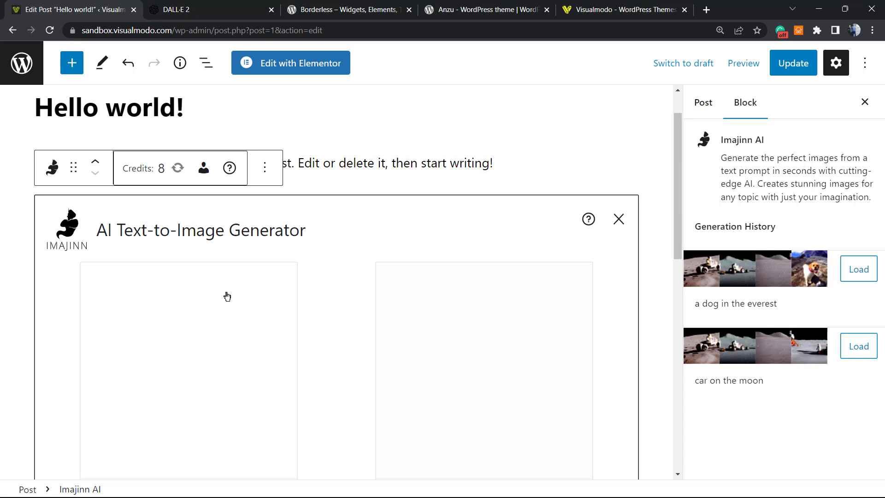
{"action": "scroll", "coordinate": [224, 301], "scroll_direction": "down", "scroll_amount": 3}
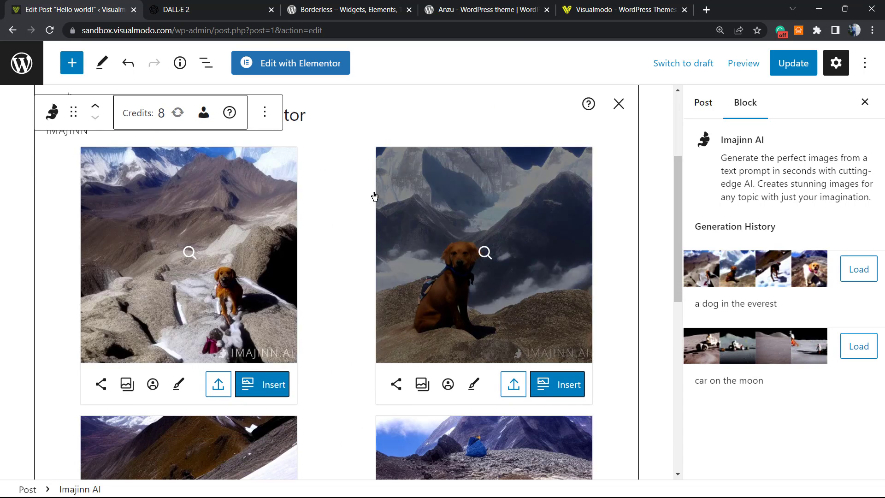
{"action": "scroll", "coordinate": [283, 265], "scroll_direction": "down", "scroll_amount": 5}
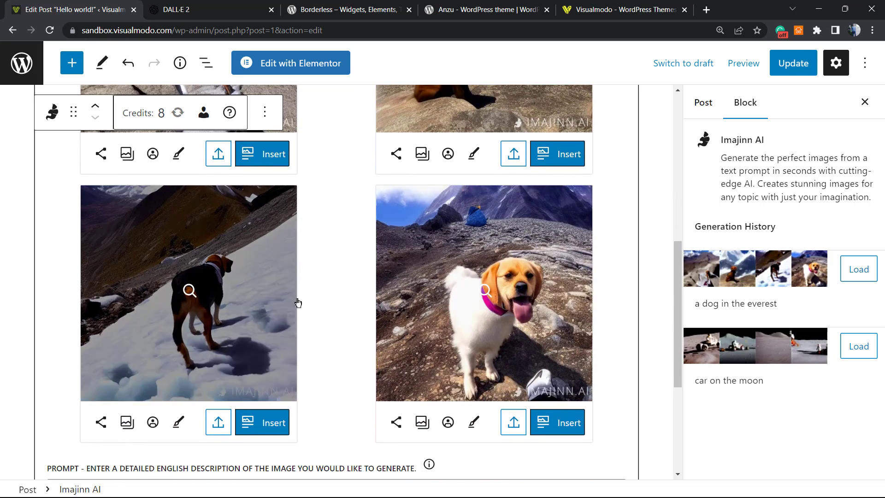
{"action": "scroll", "coordinate": [299, 301], "scroll_direction": "down", "scroll_amount": 5}
{"action": "scroll", "coordinate": [325, 302], "scroll_direction": "up", "scroll_amount": 3}
{"action": "scroll", "coordinate": [325, 302], "scroll_direction": "up", "scroll_amount": 8}
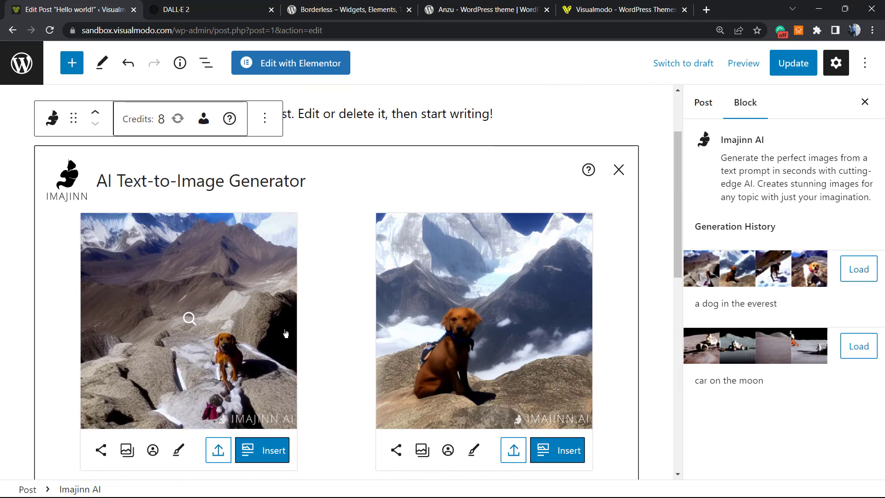
{"action": "scroll", "coordinate": [290, 437], "scroll_direction": "down", "scroll_amount": 3}
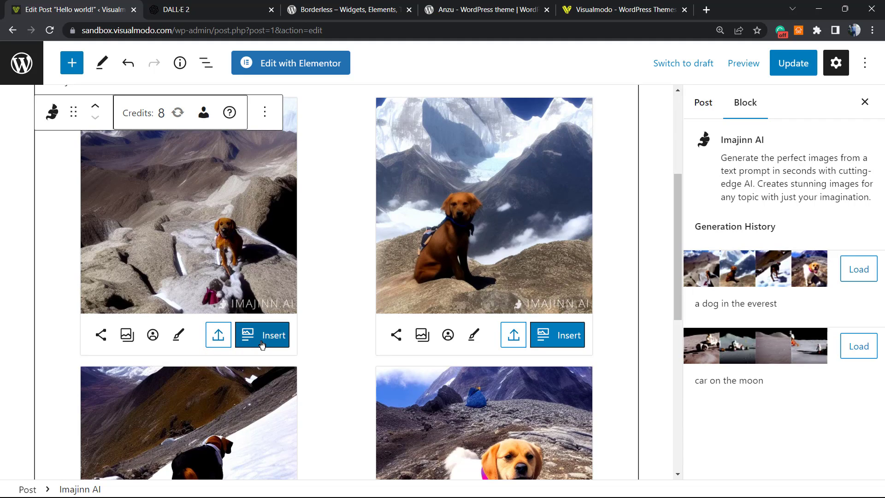
- Insert the first rocky-slope dog image as a captioned Image block, then browse the remaining results
{"action": "left_click", "coordinate": [223, 340]}
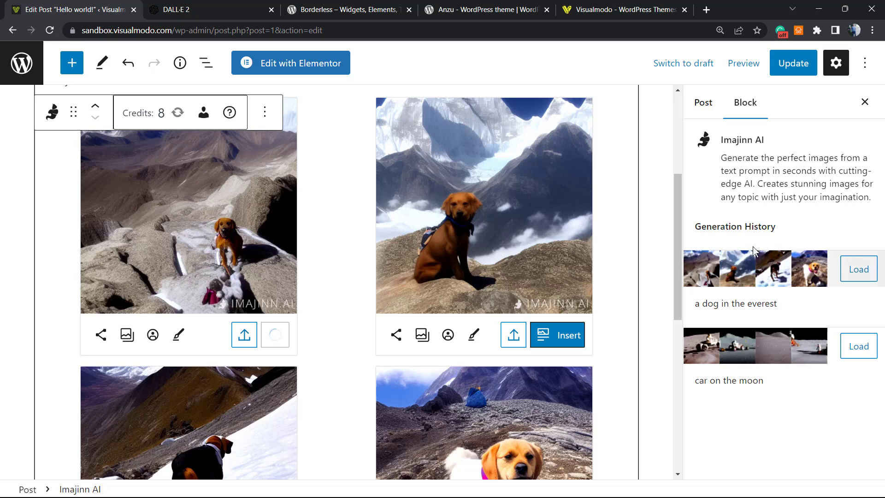
{"action": "scroll", "coordinate": [364, 327], "scroll_direction": "down", "scroll_amount": 3}
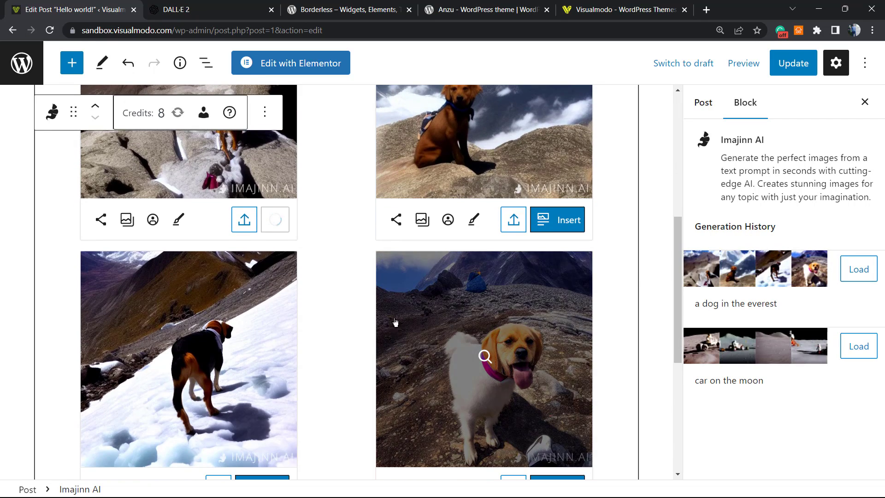
{"action": "scroll", "coordinate": [350, 329], "scroll_direction": "up", "scroll_amount": 7}
{"action": "scroll", "coordinate": [313, 322], "scroll_direction": "down", "scroll_amount": 10}
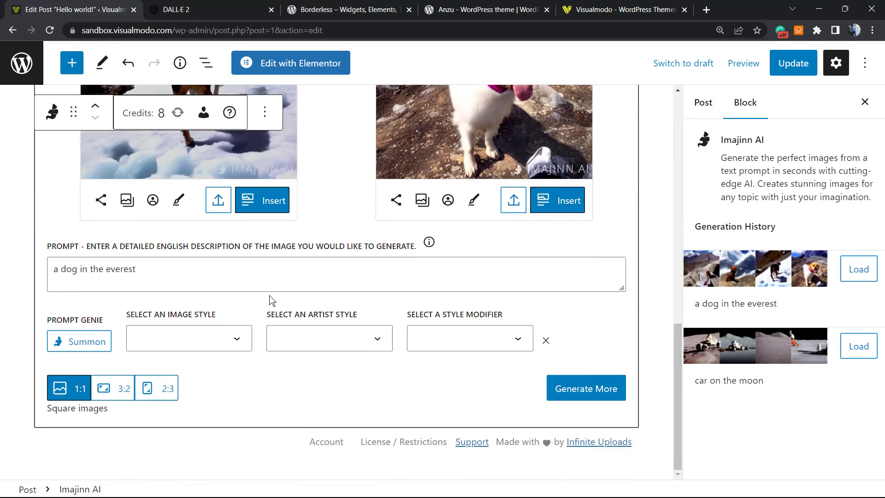
{"action": "scroll", "coordinate": [268, 299], "scroll_direction": "up", "scroll_amount": 7}
{"action": "scroll", "coordinate": [271, 323], "scroll_direction": "up", "scroll_amount": 4}
{"action": "scroll", "coordinate": [281, 341], "scroll_direction": "down", "scroll_amount": 3}
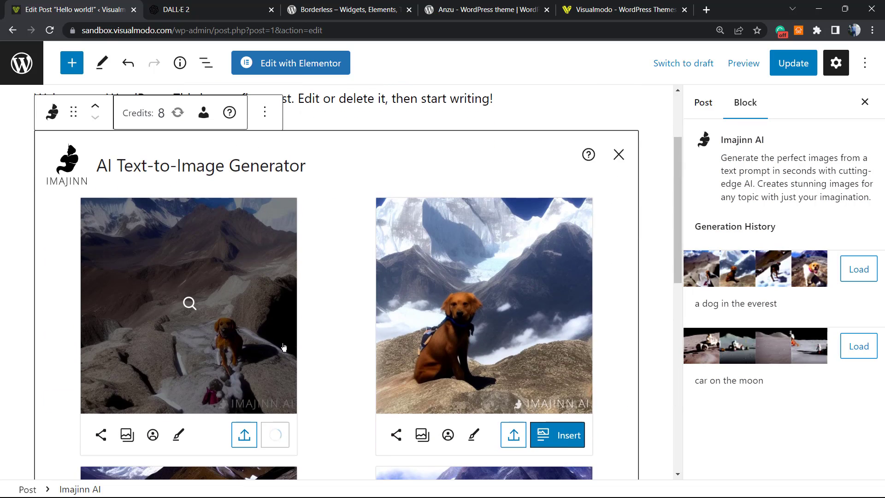
{"action": "scroll", "coordinate": [295, 368], "scroll_direction": "down", "scroll_amount": 2}
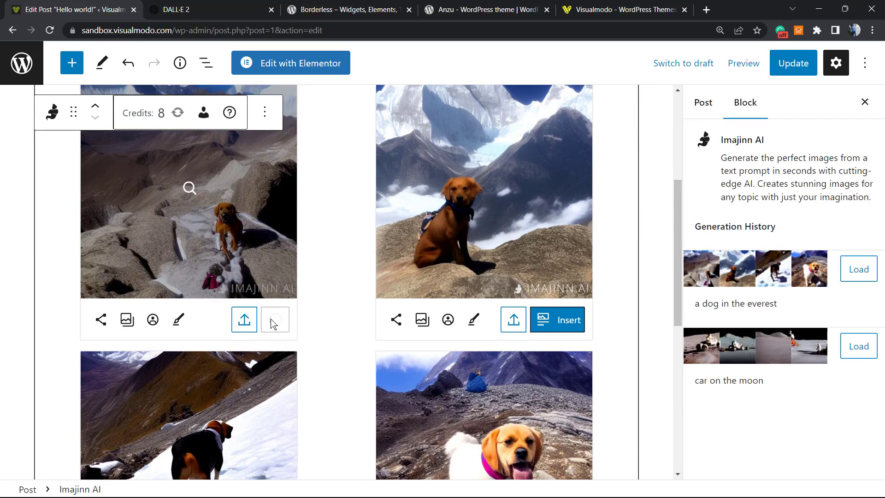
{"action": "scroll", "coordinate": [322, 306], "scroll_direction": "up", "scroll_amount": 2}
{"action": "scroll", "coordinate": [298, 313], "scroll_direction": "up", "scroll_amount": 2}
{"action": "scroll", "coordinate": [290, 311], "scroll_direction": "down", "scroll_amount": 5}
{"action": "scroll", "coordinate": [283, 311], "scroll_direction": "down", "scroll_amount": 7}
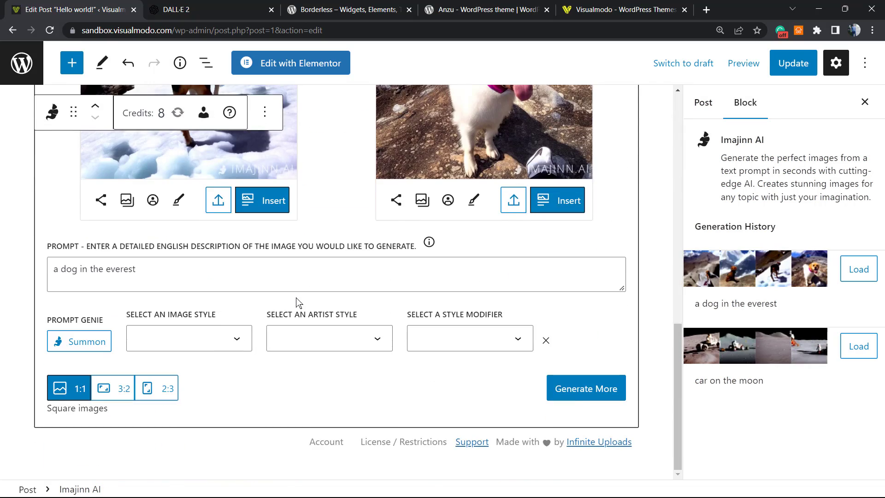
{"action": "scroll", "coordinate": [304, 299], "scroll_direction": "up", "scroll_amount": 4}
{"action": "scroll", "coordinate": [291, 289], "scroll_direction": "up", "scroll_amount": 5}
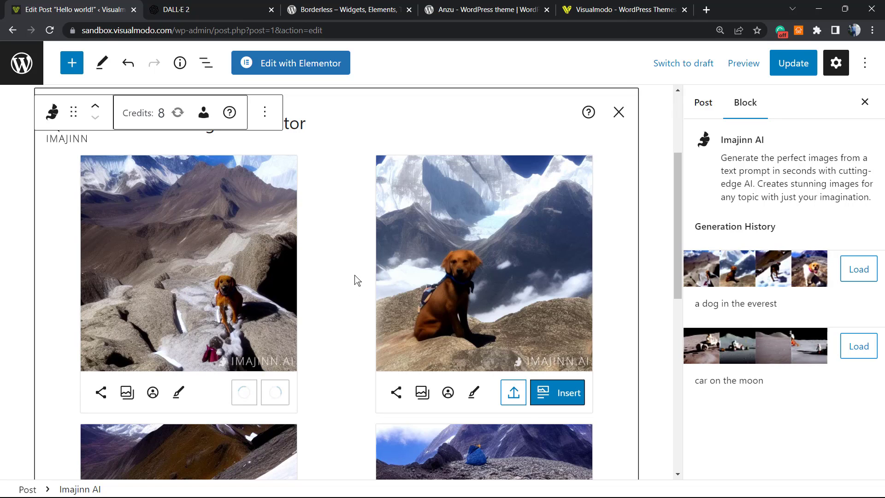
{"action": "scroll", "coordinate": [336, 265], "scroll_direction": "up", "scroll_amount": 4}
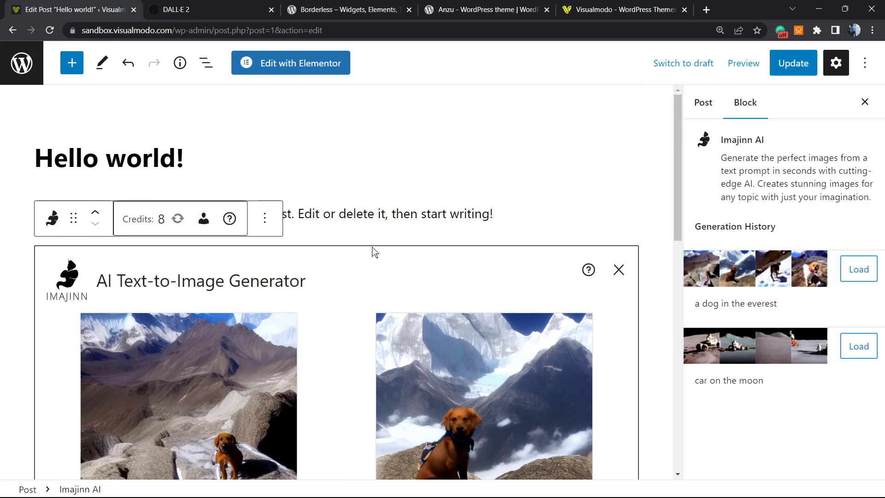
{"action": "scroll", "coordinate": [320, 288], "scroll_direction": "down", "scroll_amount": 4}
{"action": "scroll", "coordinate": [317, 282], "scroll_direction": "down", "scroll_amount": 3}
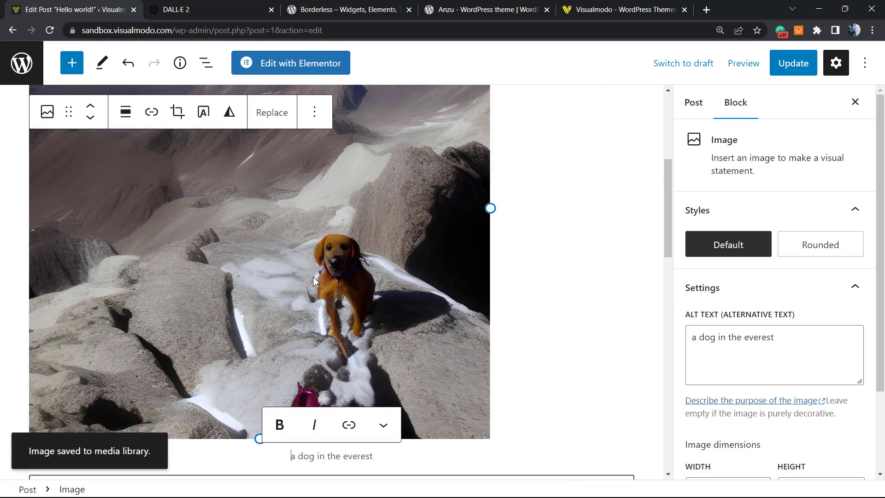
{"action": "scroll", "coordinate": [312, 276], "scroll_direction": "up", "scroll_amount": 2}
{"action": "scroll", "coordinate": [311, 277], "scroll_direction": "down", "scroll_amount": 12}
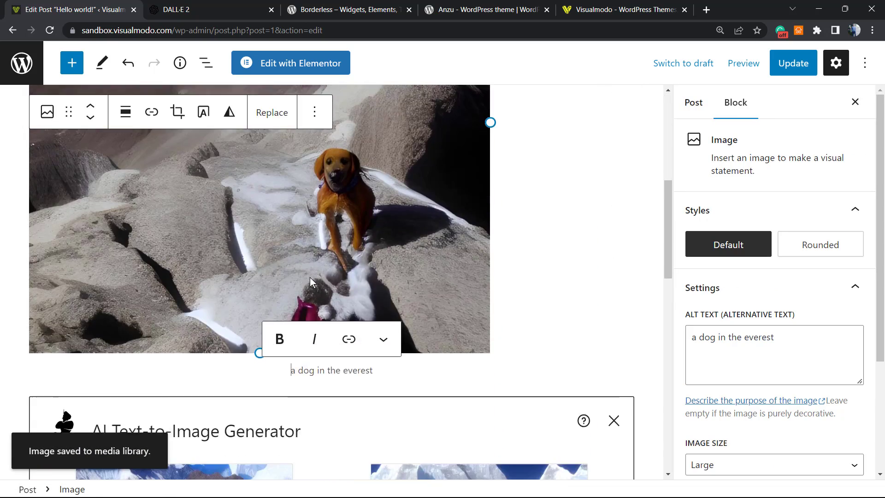
{"action": "scroll", "coordinate": [309, 286], "scroll_direction": "down", "scroll_amount": 5}
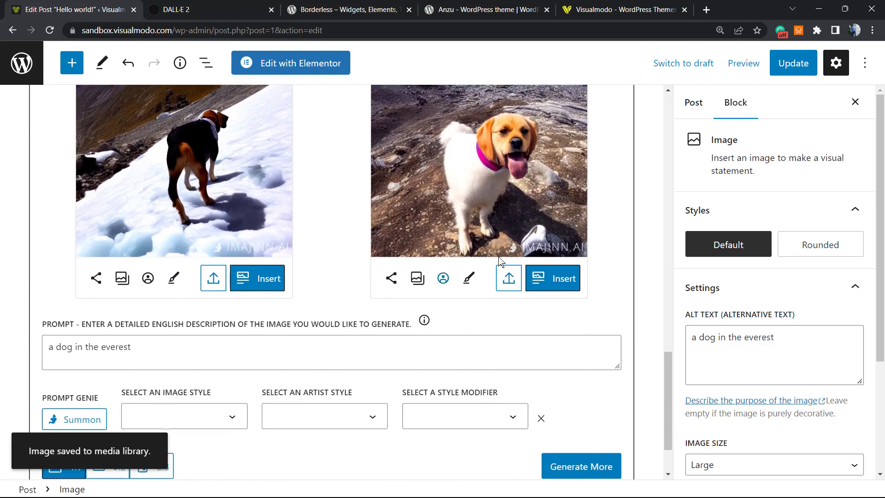
{"action": "scroll", "coordinate": [514, 241], "scroll_direction": "up", "scroll_amount": 2}
{"action": "scroll", "coordinate": [401, 375], "scroll_direction": "up", "scroll_amount": 5}
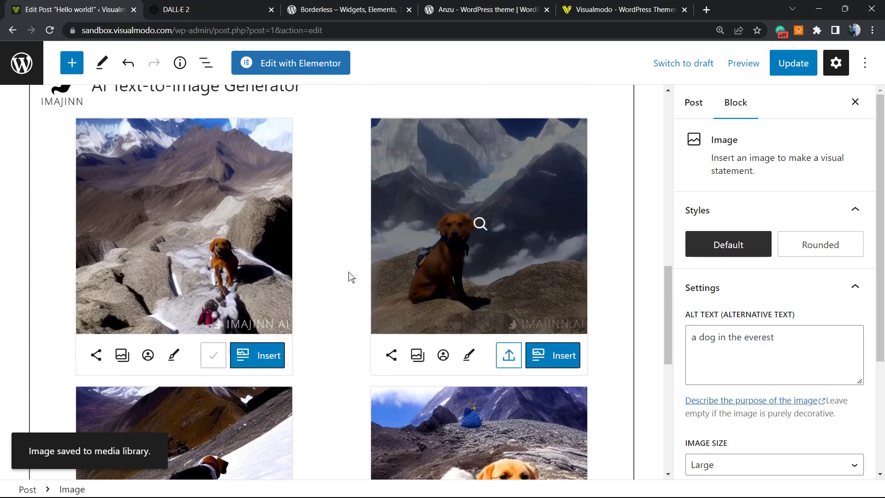
{"action": "scroll", "coordinate": [451, 292], "scroll_direction": "down", "scroll_amount": 5}
{"action": "scroll", "coordinate": [473, 275], "scroll_direction": "up", "scroll_amount": 2}
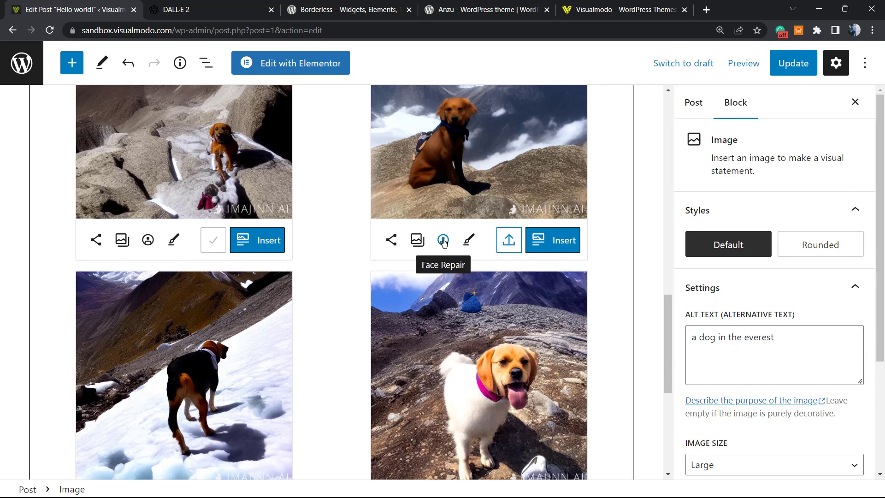
- Select the Imajinn block and scroll up to check the full-width dog-on-Everest image below the welcome text
{"action": "left_click", "coordinate": [443, 240]}
{"action": "scroll", "coordinate": [460, 232], "scroll_direction": "up", "scroll_amount": 3}
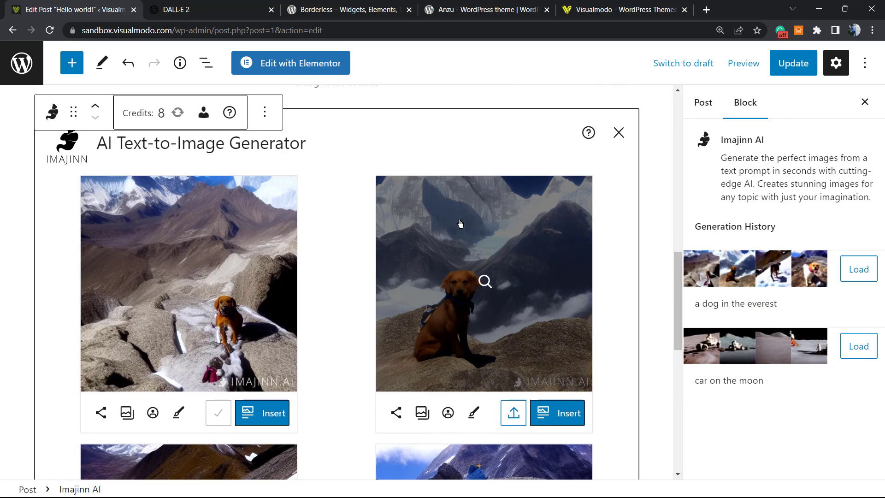
{"action": "scroll", "coordinate": [438, 300], "scroll_direction": "down", "scroll_amount": 3}
{"action": "scroll", "coordinate": [396, 279], "scroll_direction": "up", "scroll_amount": 1}
{"action": "scroll", "coordinate": [396, 279], "scroll_direction": "up", "scroll_amount": 10}
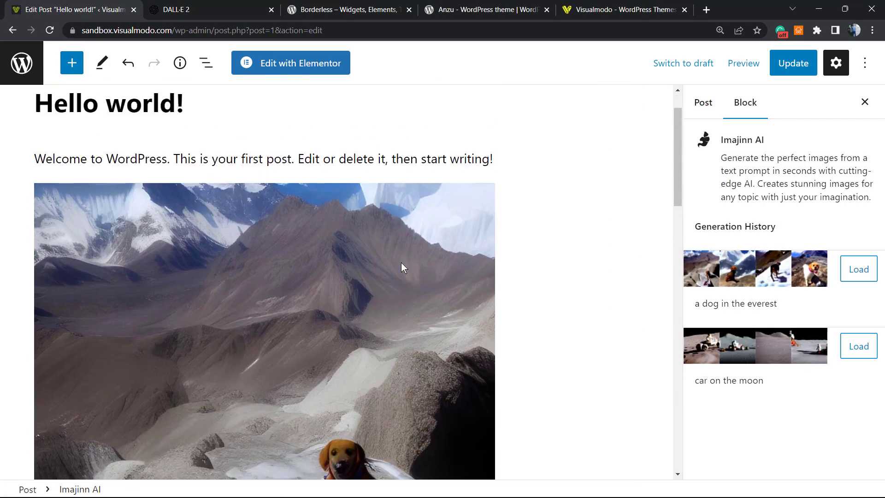
{"action": "scroll", "coordinate": [399, 264], "scroll_direction": "up", "scroll_amount": 1}
{"action": "scroll", "coordinate": [412, 256], "scroll_direction": "down", "scroll_amount": 5}
{"action": "scroll", "coordinate": [428, 240], "scroll_direction": "up", "scroll_amount": 4}
{"action": "scroll", "coordinate": [442, 235], "scroll_direction": "up", "scroll_amount": 2}
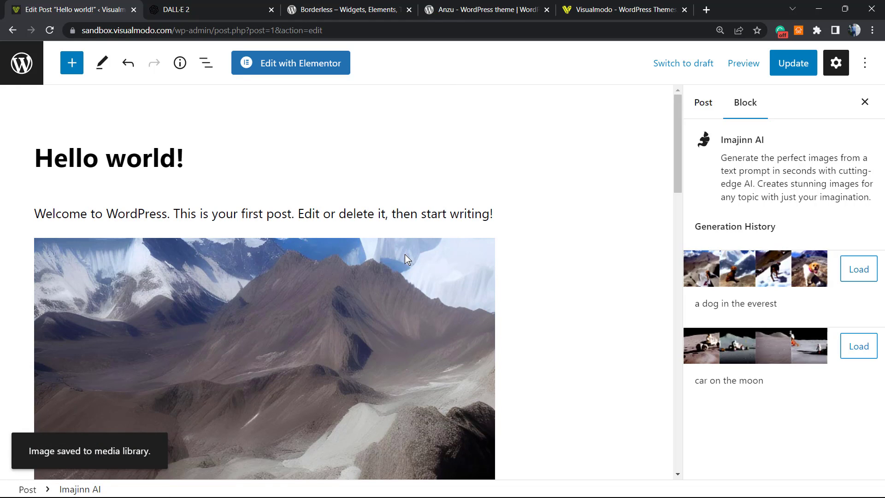
- Highlight the Borderless plugin name, then the Anzu theme name on its WordPress.org page
{"action": "left_click", "coordinate": [368, 8]}
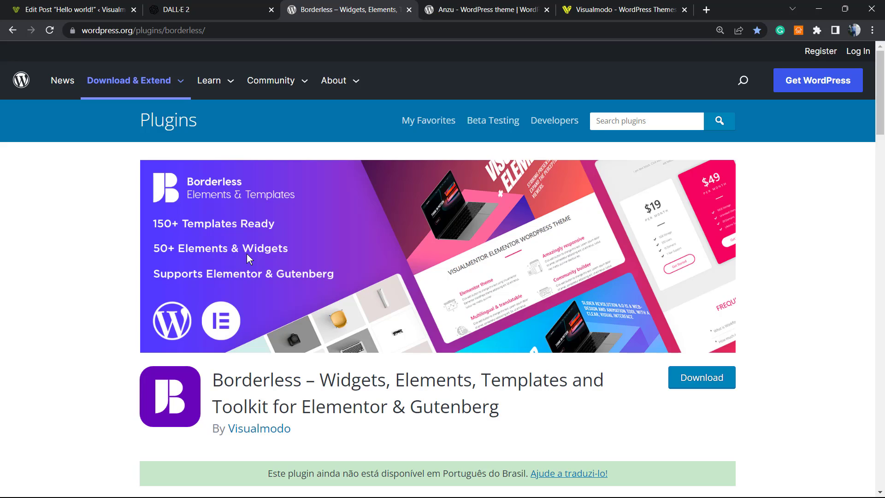
{"action": "double_click", "coordinate": [241, 386]}
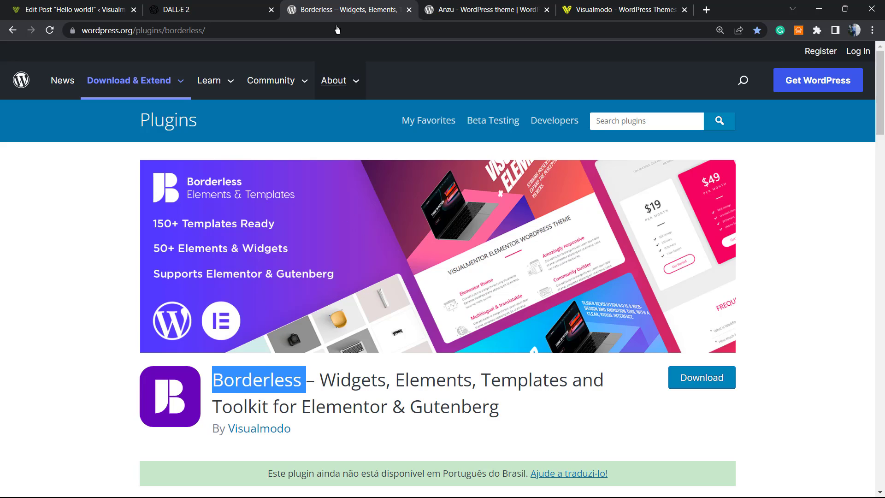
{"action": "left_click", "coordinate": [496, 5]}
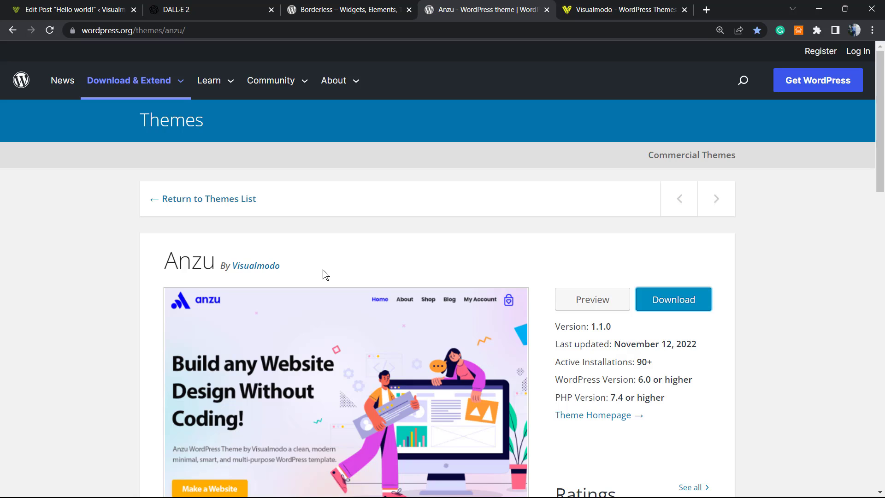
{"action": "double_click", "coordinate": [160, 256]}
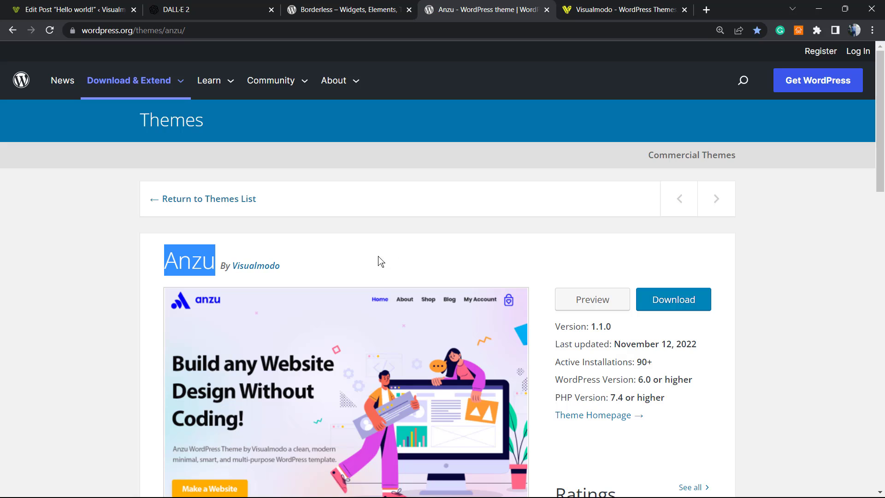
- Open Visualmodo's Templates Library and browse down past starter templates like Pharmacy and Shoe Shop
{"action": "left_click", "coordinate": [604, 9]}
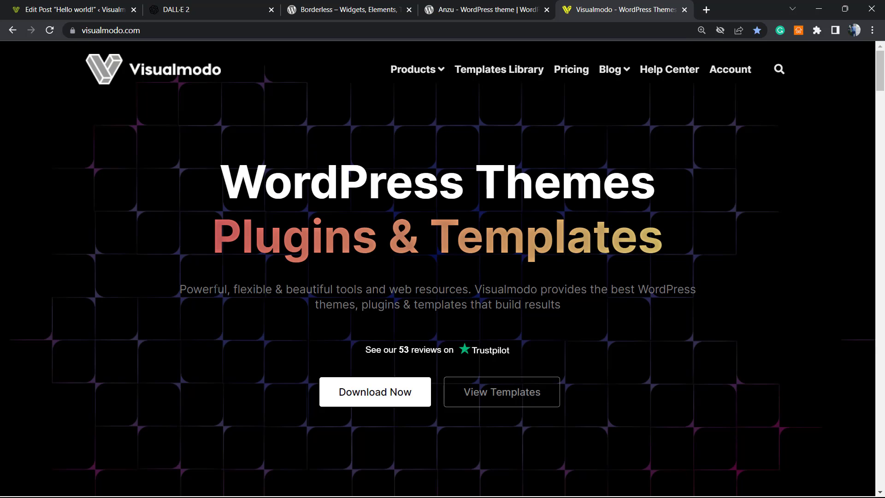
{"action": "left_click", "coordinate": [486, 70]}
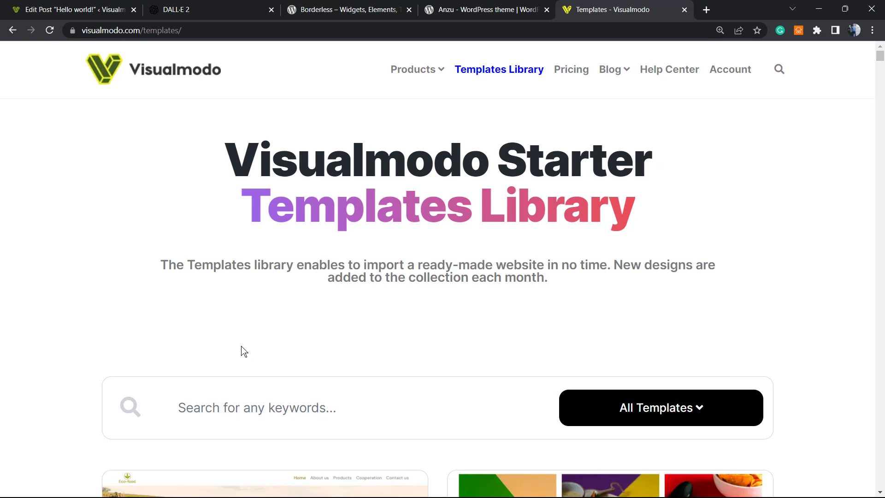
{"action": "scroll", "coordinate": [348, 355], "scroll_direction": "down", "scroll_amount": 10}
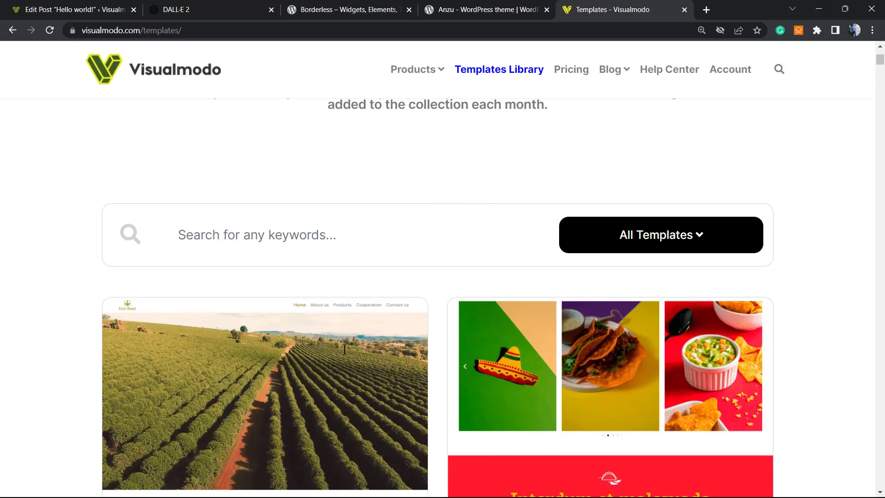
{"action": "scroll", "coordinate": [346, 354], "scroll_direction": "down", "scroll_amount": 20}
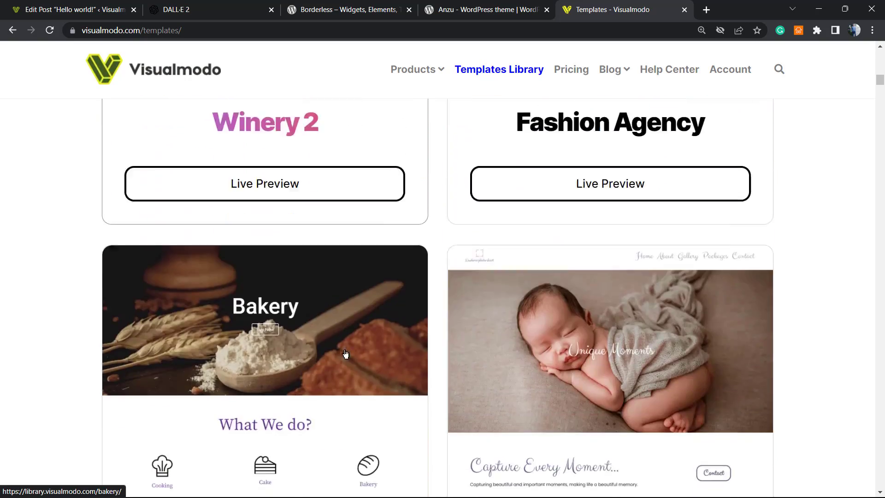
{"action": "scroll", "coordinate": [343, 354], "scroll_direction": "down", "scroll_amount": 20}
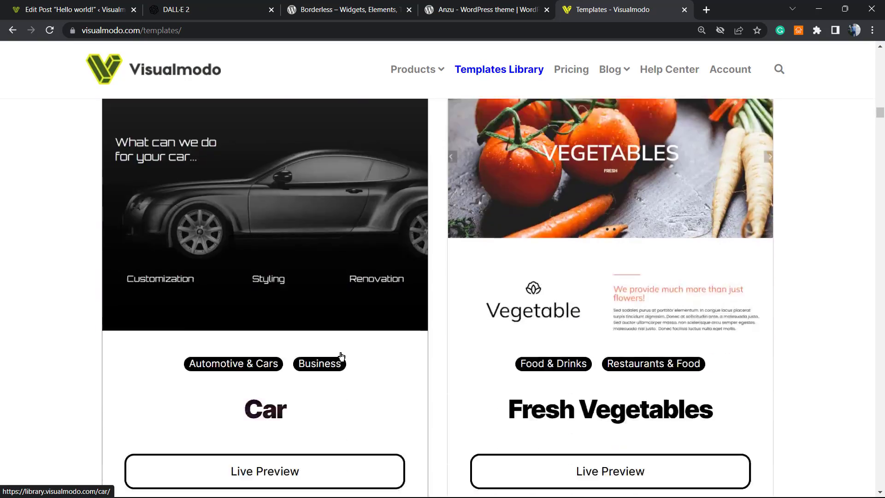
{"action": "scroll", "coordinate": [340, 352], "scroll_direction": "down", "scroll_amount": 20}
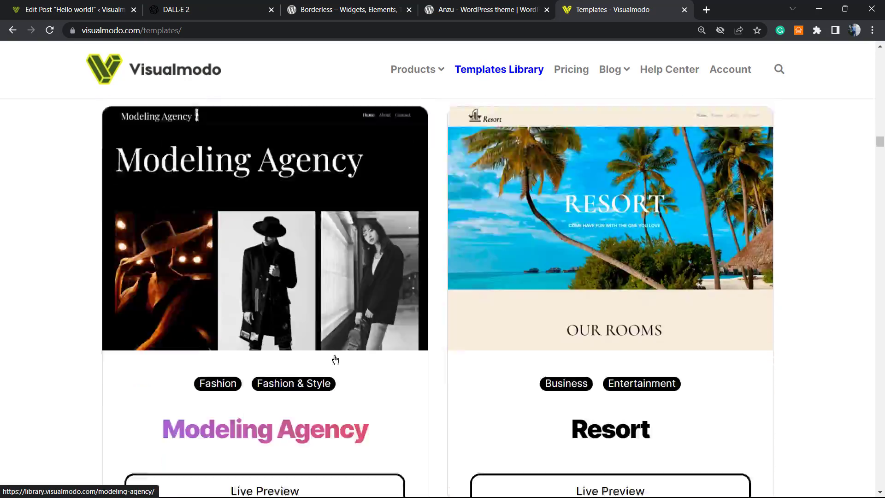
{"action": "scroll", "coordinate": [335, 359], "scroll_direction": "down", "scroll_amount": 20}
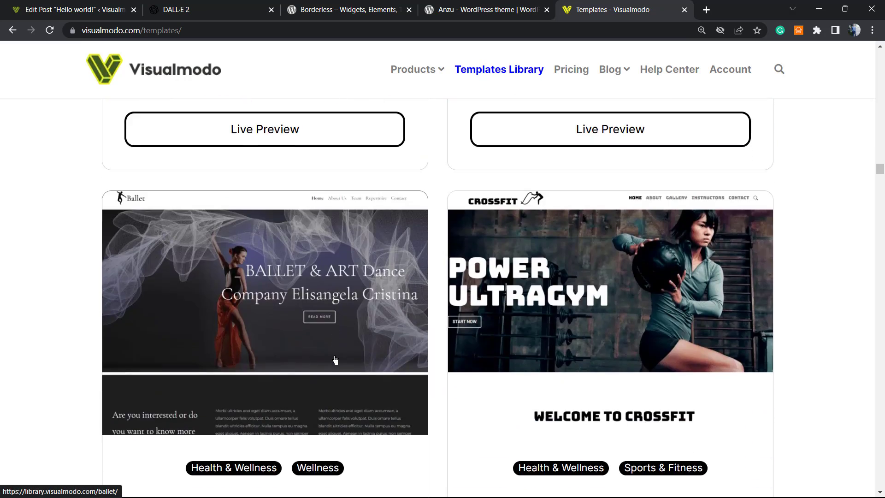
{"action": "scroll", "coordinate": [335, 359], "scroll_direction": "down", "scroll_amount": 13}
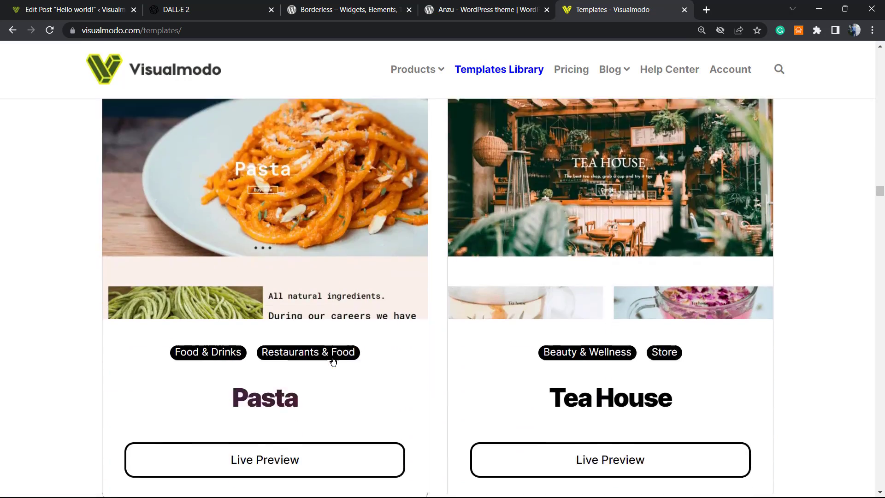
{"action": "scroll", "coordinate": [429, 374], "scroll_direction": "down", "scroll_amount": 6}
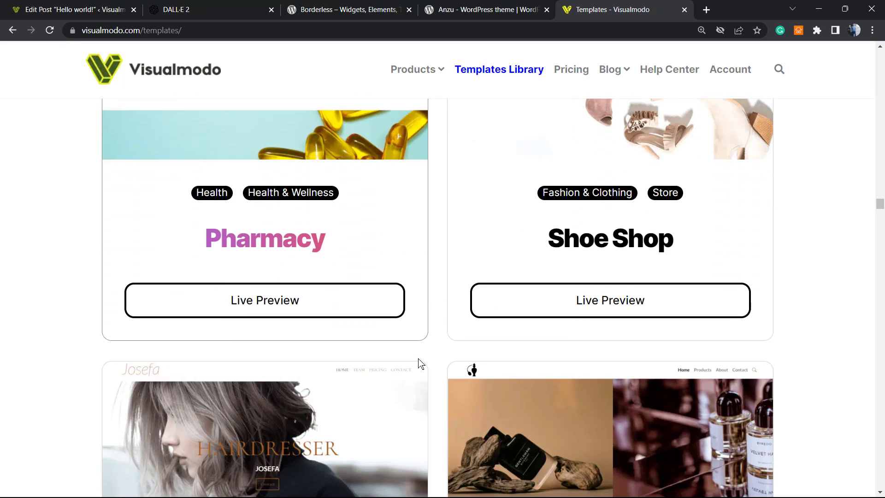